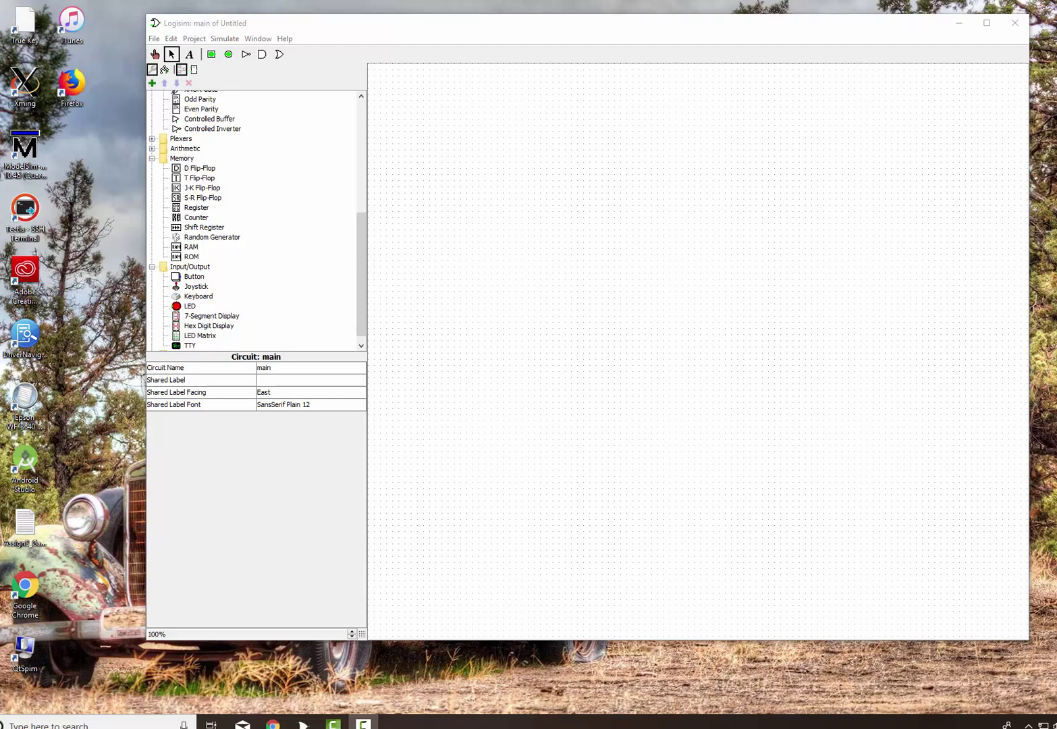
Step: Switch to the SourceForge Logisim project page and scroll back up to its Download section
left_click(273, 724)
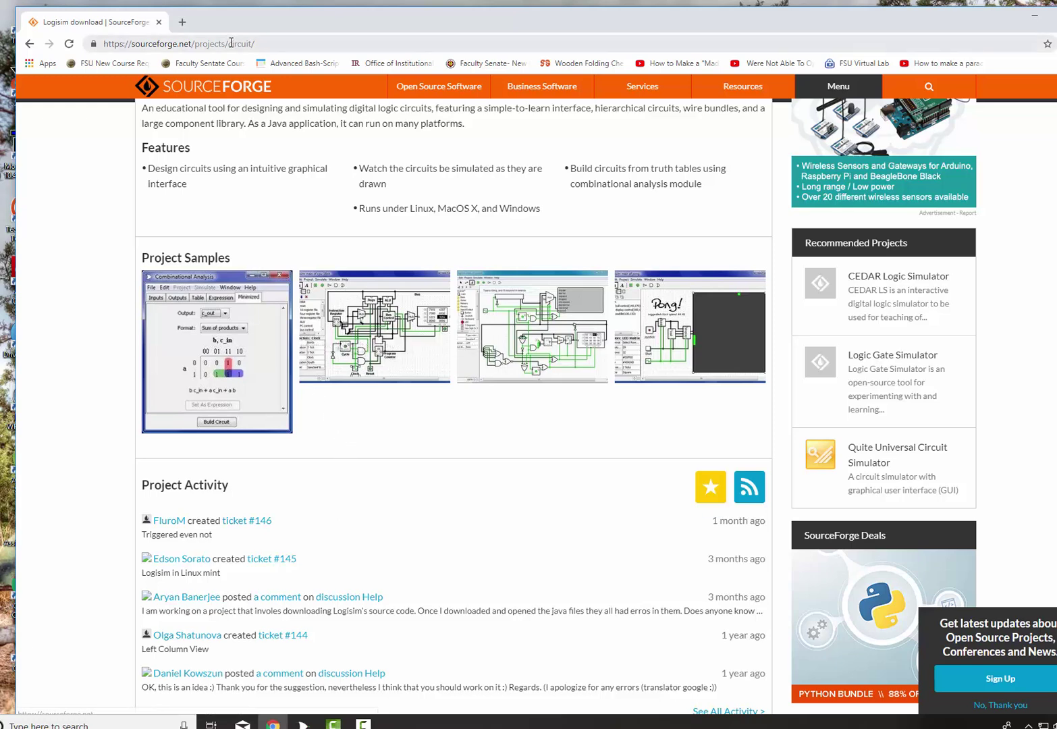
scroll(339, 391, "up", 4)
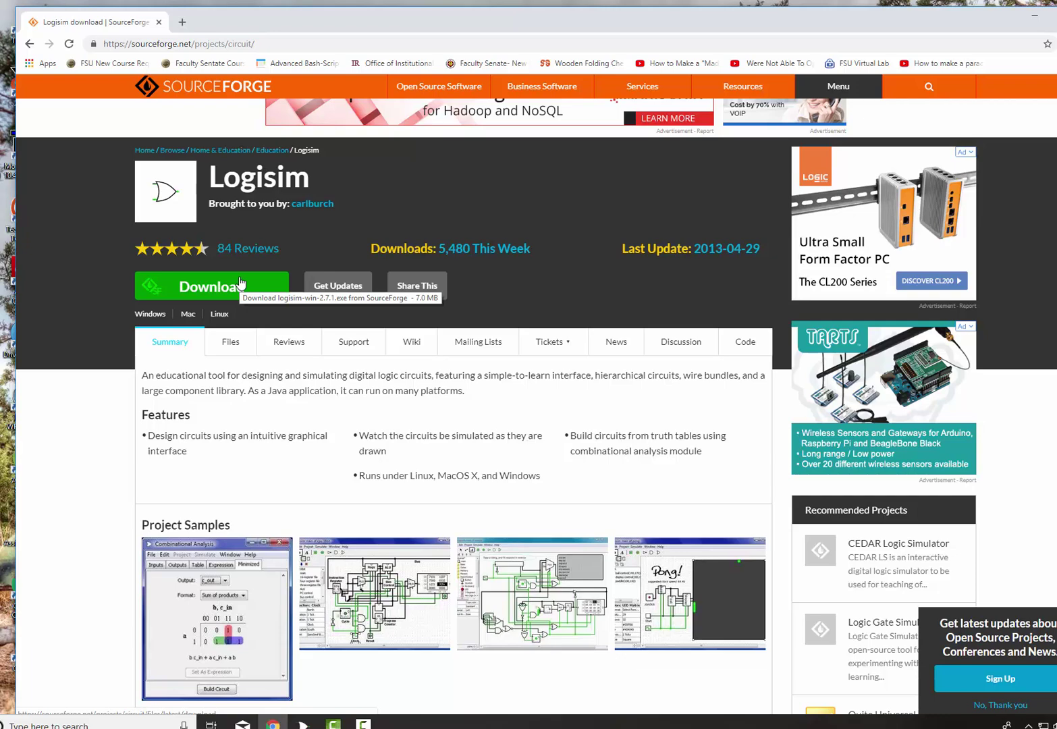
left_click(1034, 19)
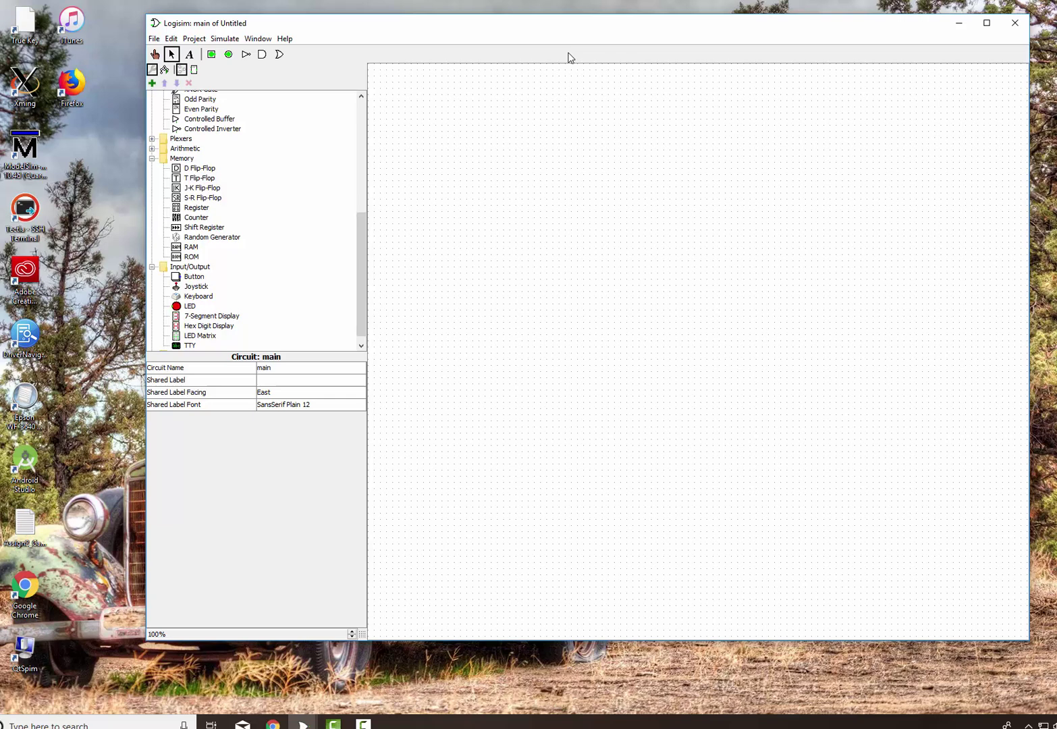
left_click(285, 41)
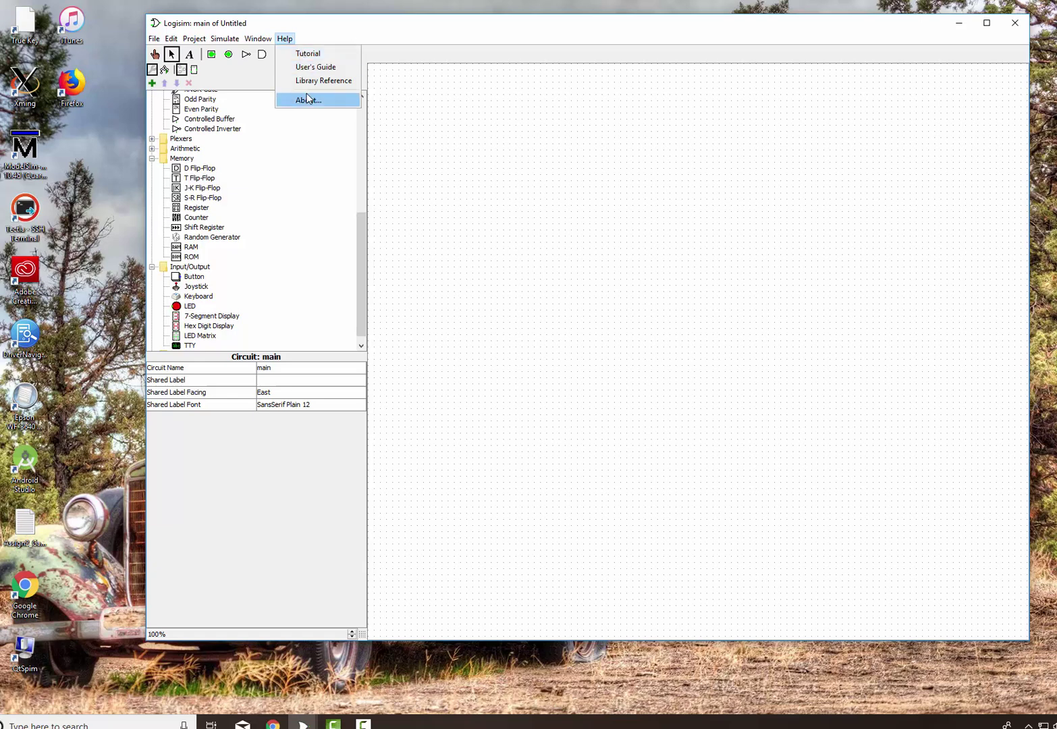
left_click(358, 5)
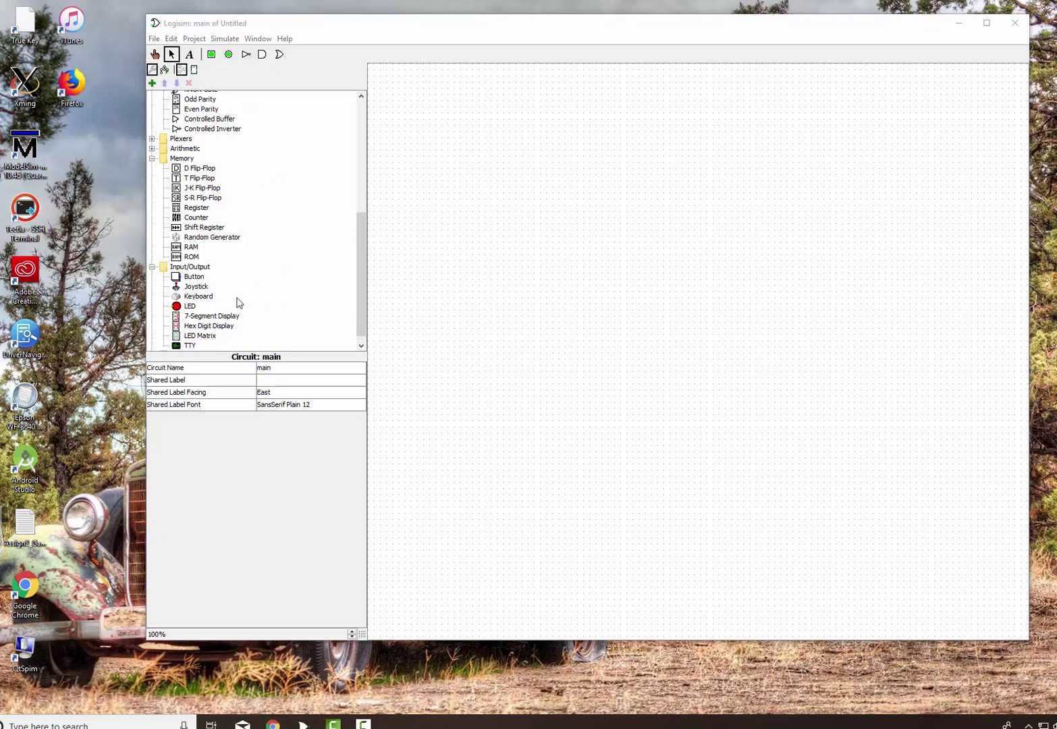
Step: Collapse the Input/Output, Gates, Wiring and Memory categories in Logisim's explorer pane
left_click(150, 273)
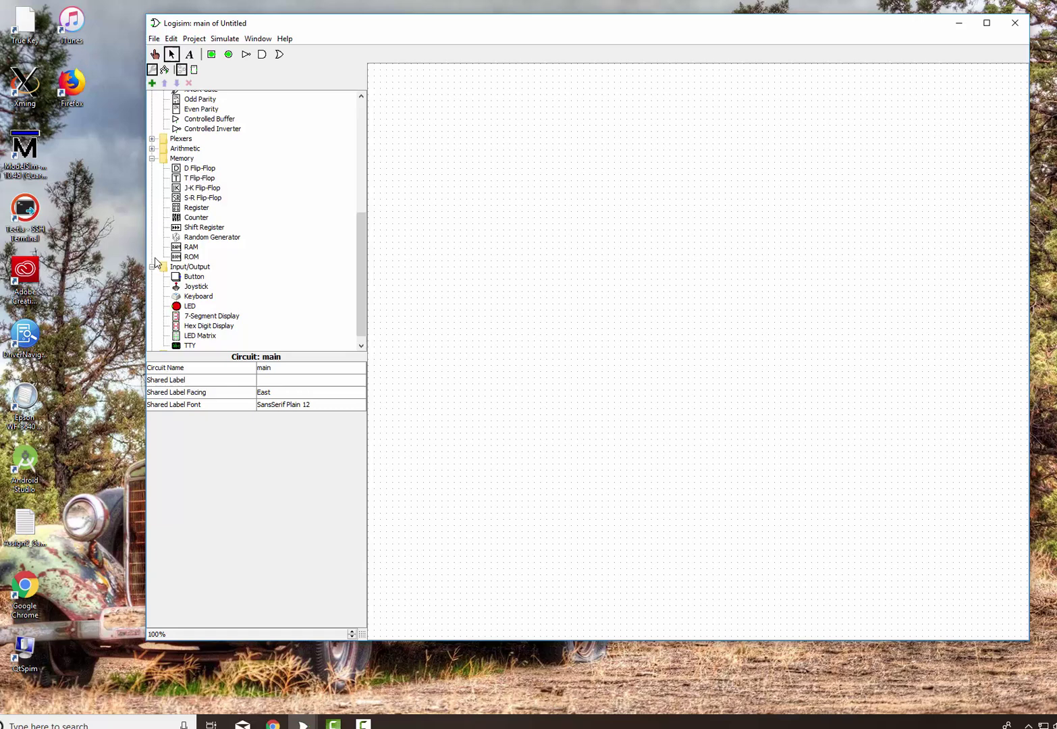
left_click(153, 267)
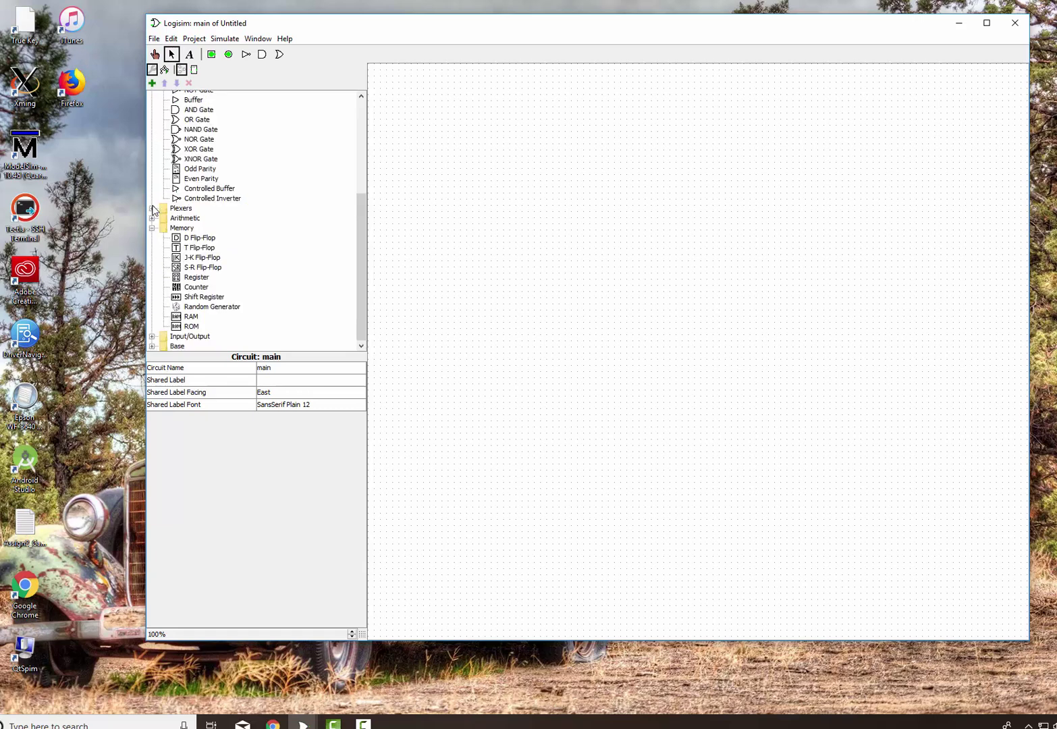
scroll(169, 176, "up", 1)
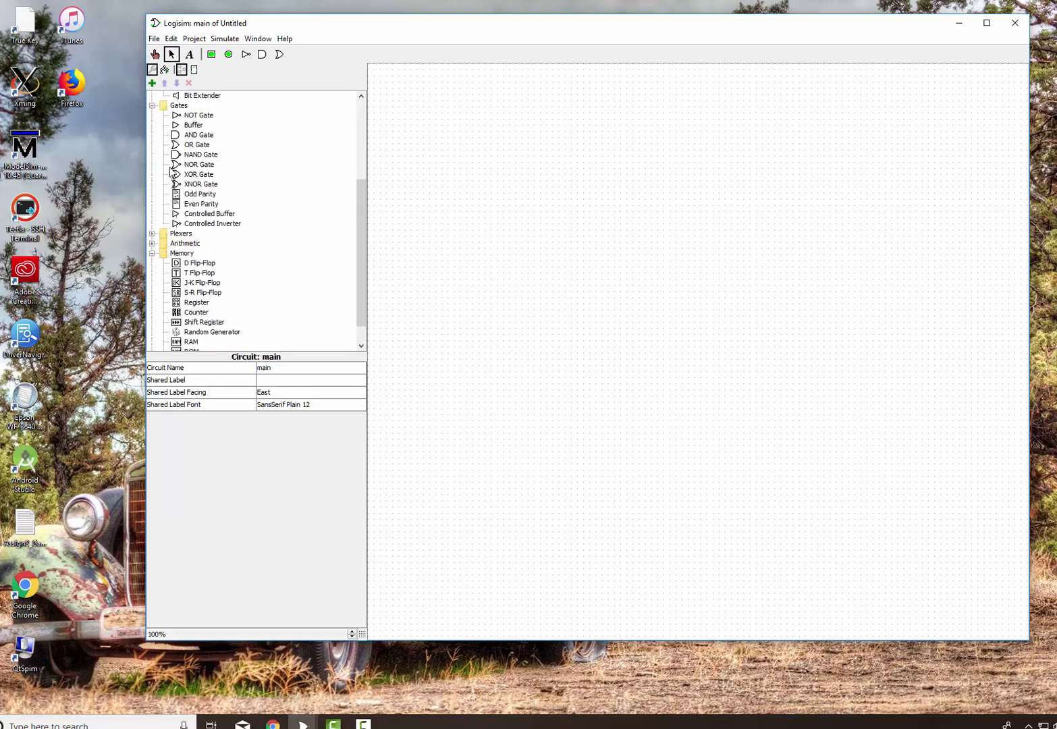
left_click(152, 106)
scroll(154, 110, "up", 2)
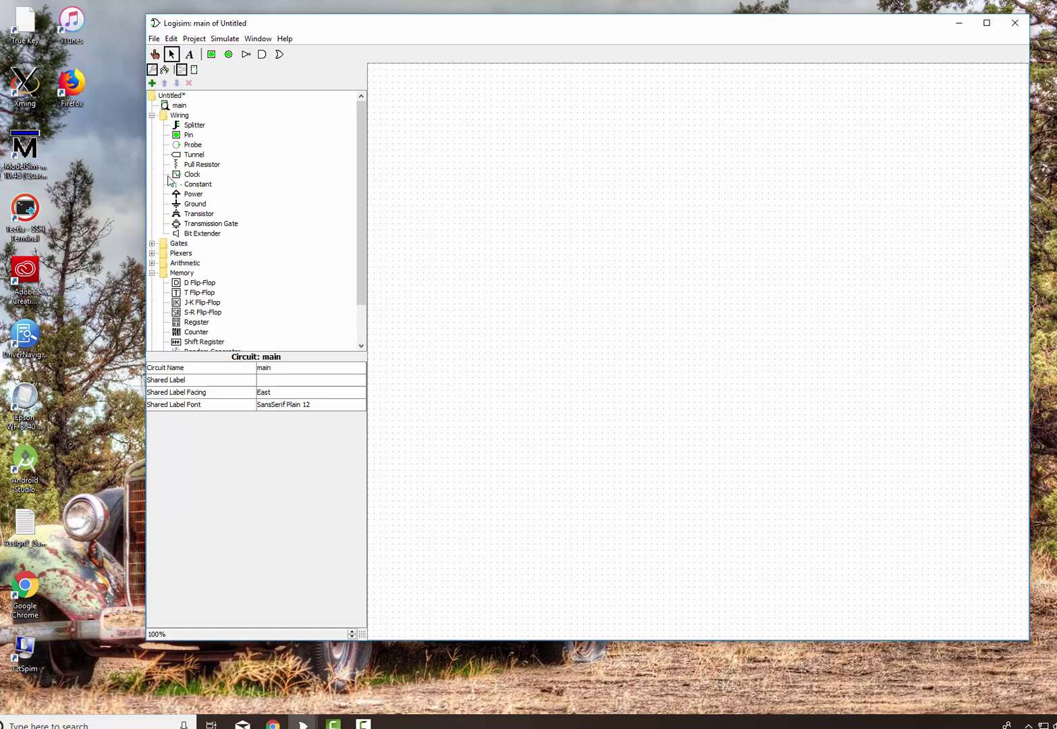
left_click(152, 116)
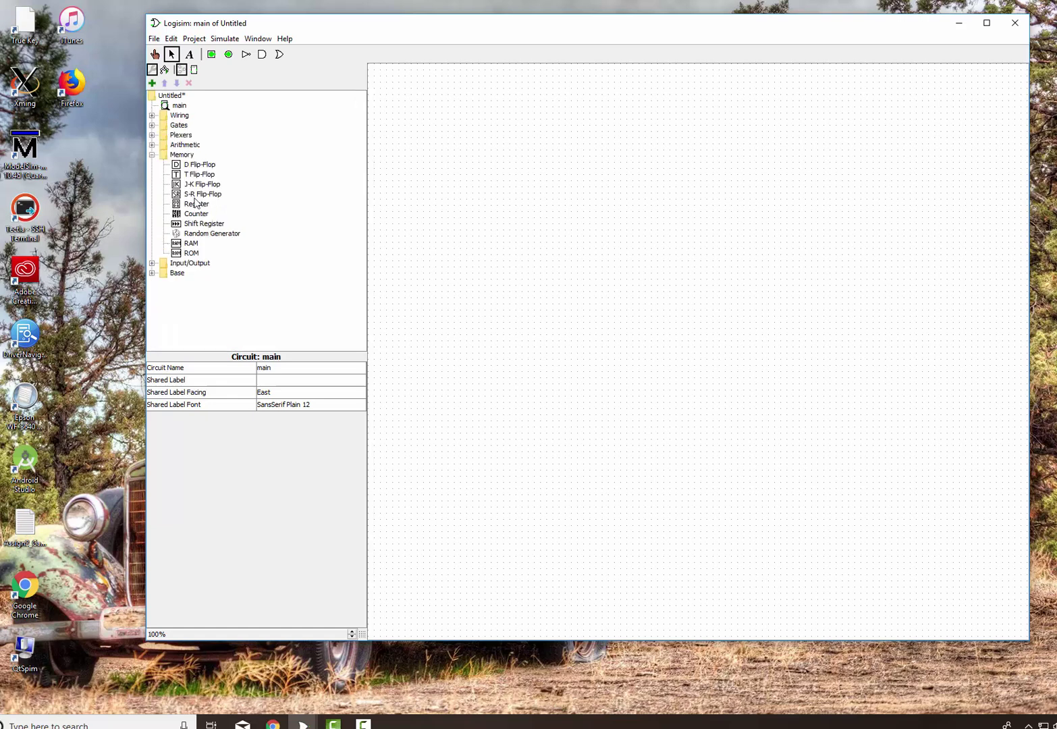
left_click(152, 155)
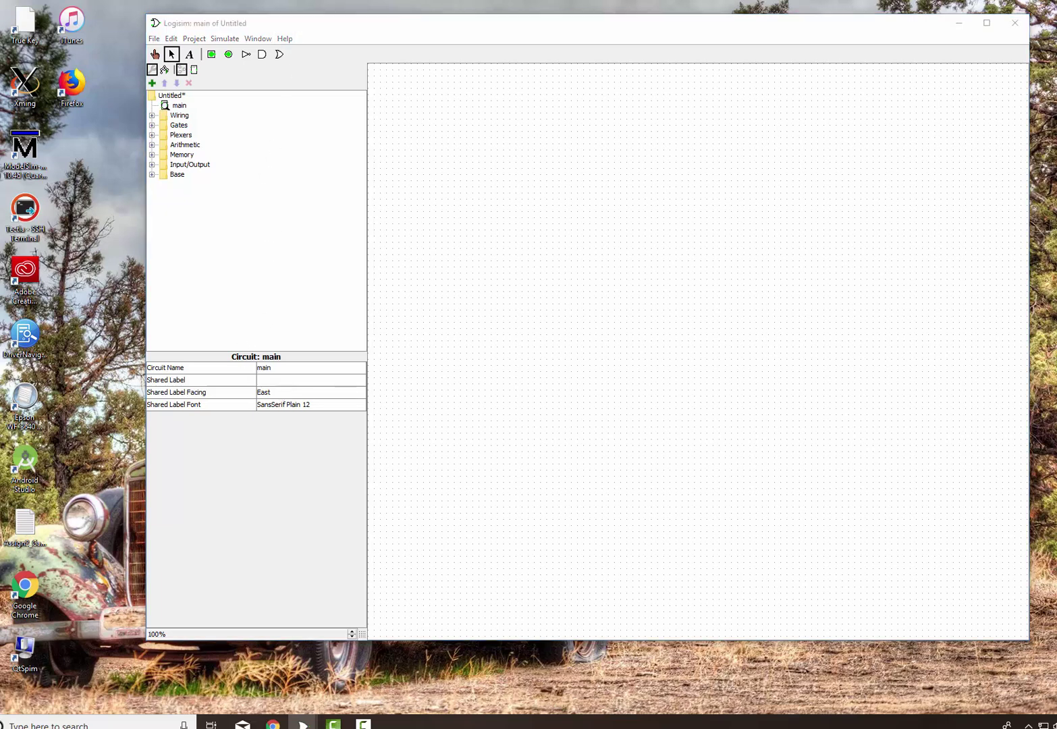
left_click_drag(0, 81, 262, 80)
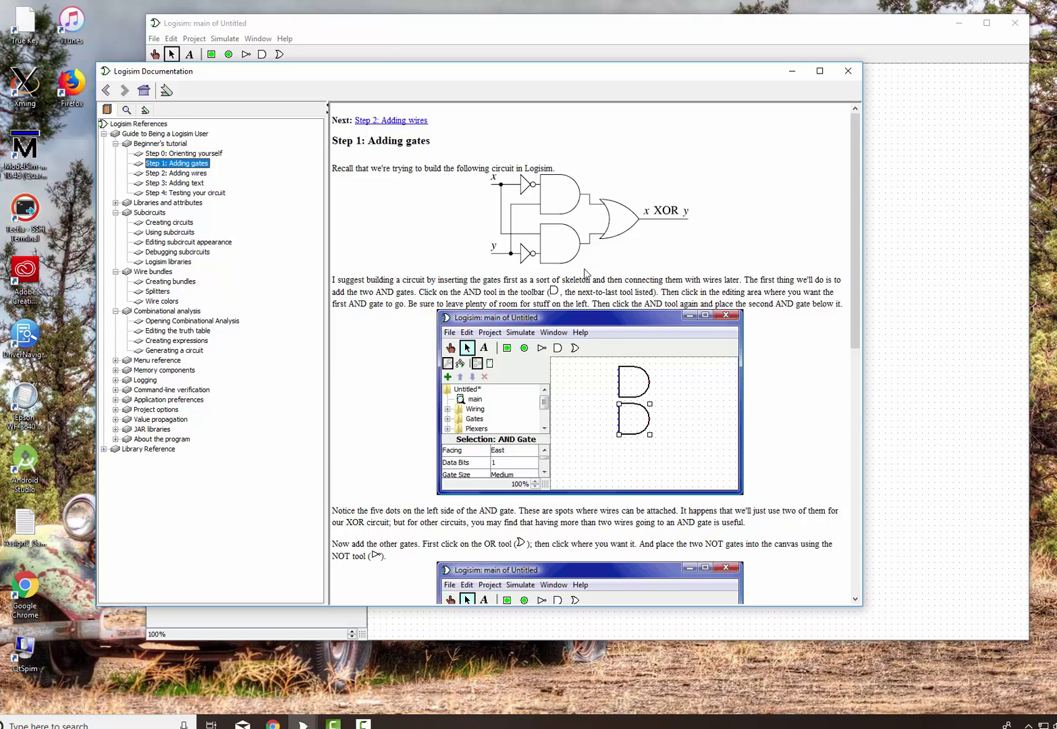
scroll(586, 274, "down", 5)
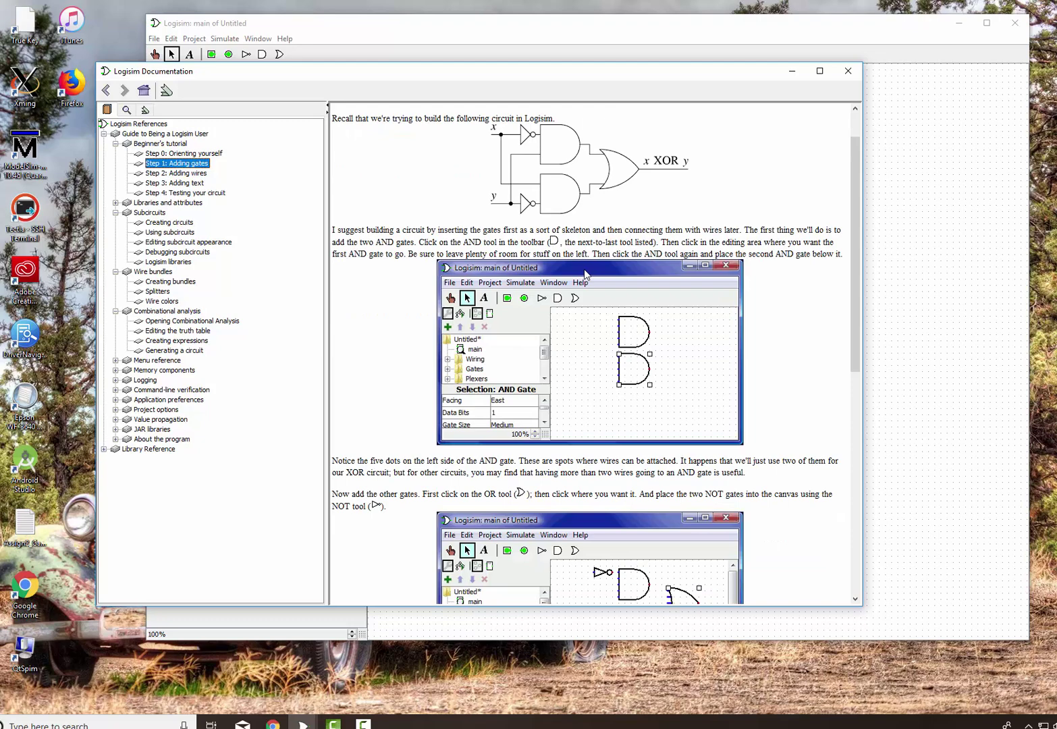
scroll(586, 290, "down", 3)
scroll(584, 295, "down", 4)
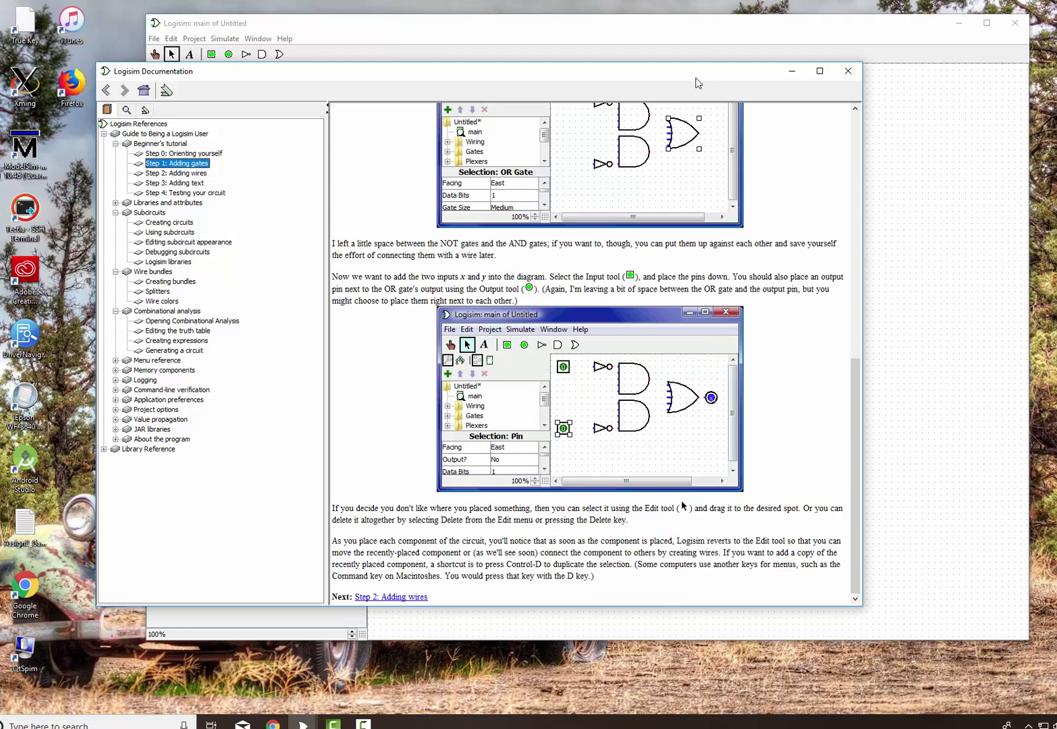
left_click_drag(695, 76, 0, 76)
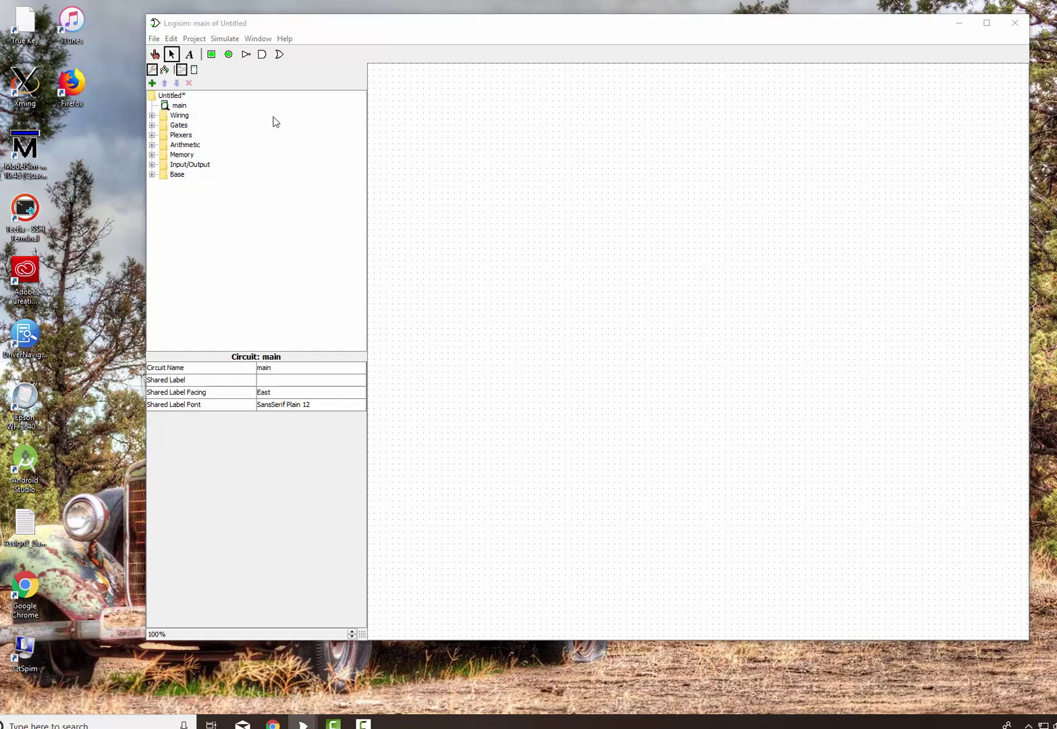
Step: Place two AND gates on the canvas, one above the other
left_click(152, 125)
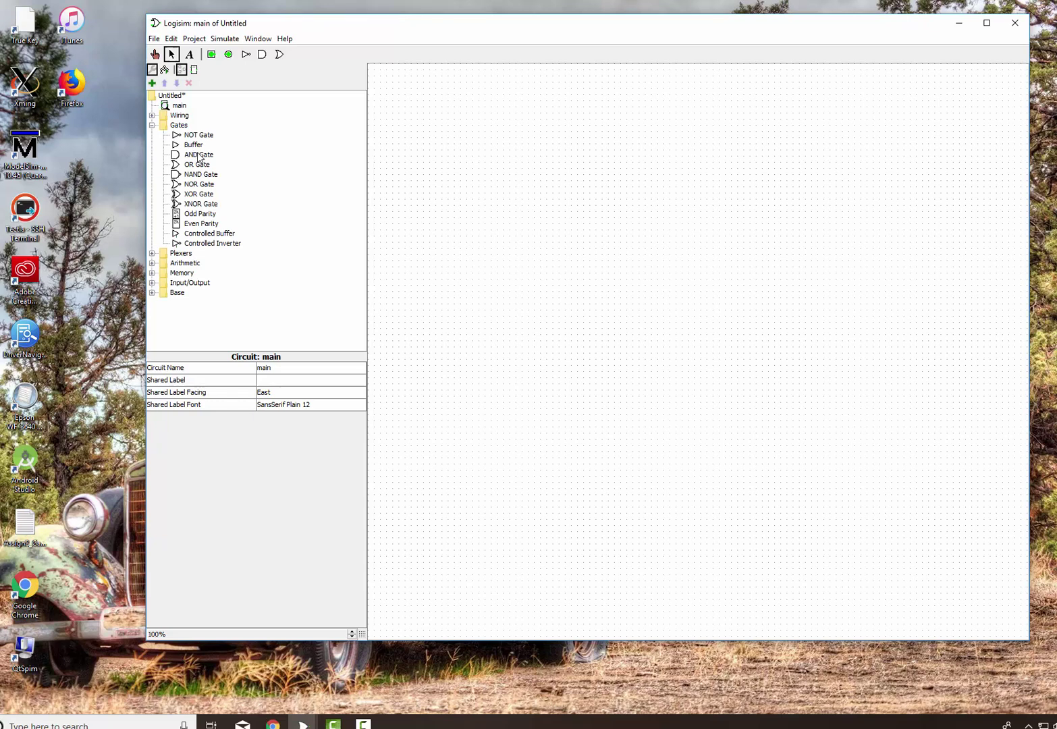
left_click(263, 55)
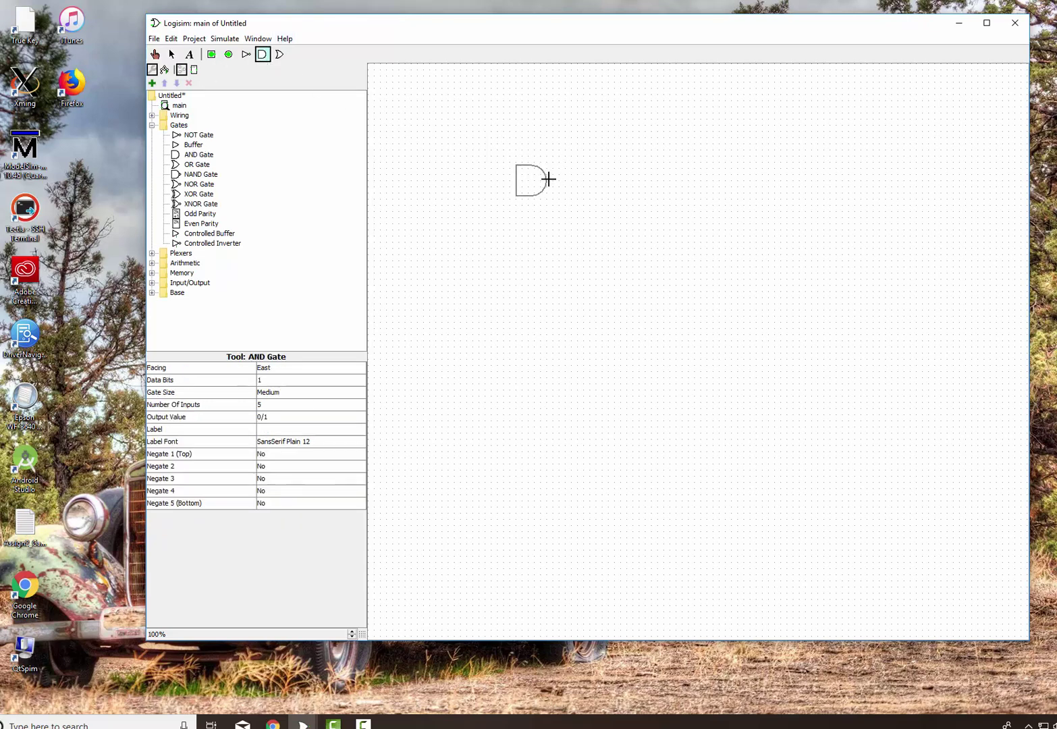
left_click(548, 179)
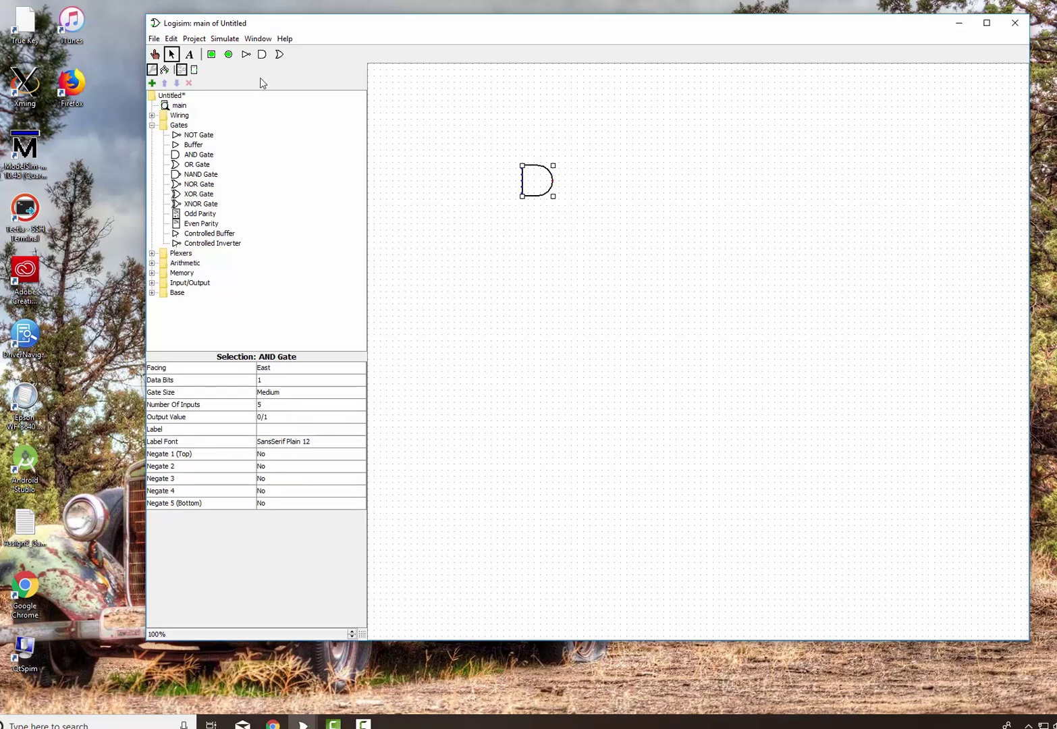
left_click(262, 55)
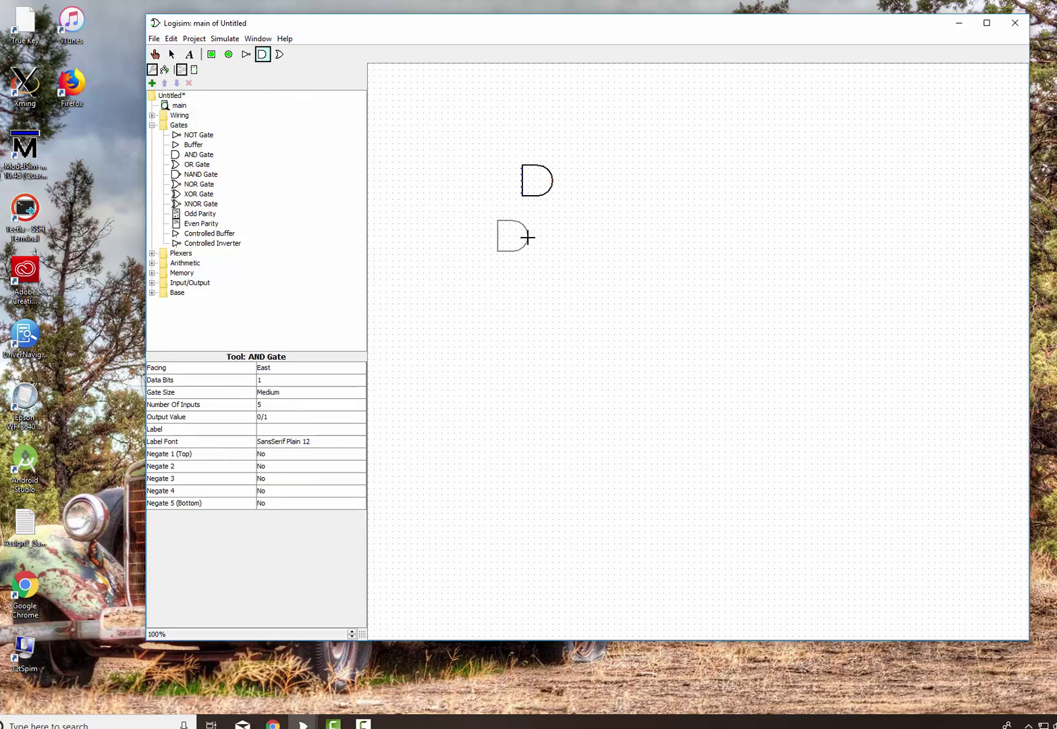
left_click(553, 242)
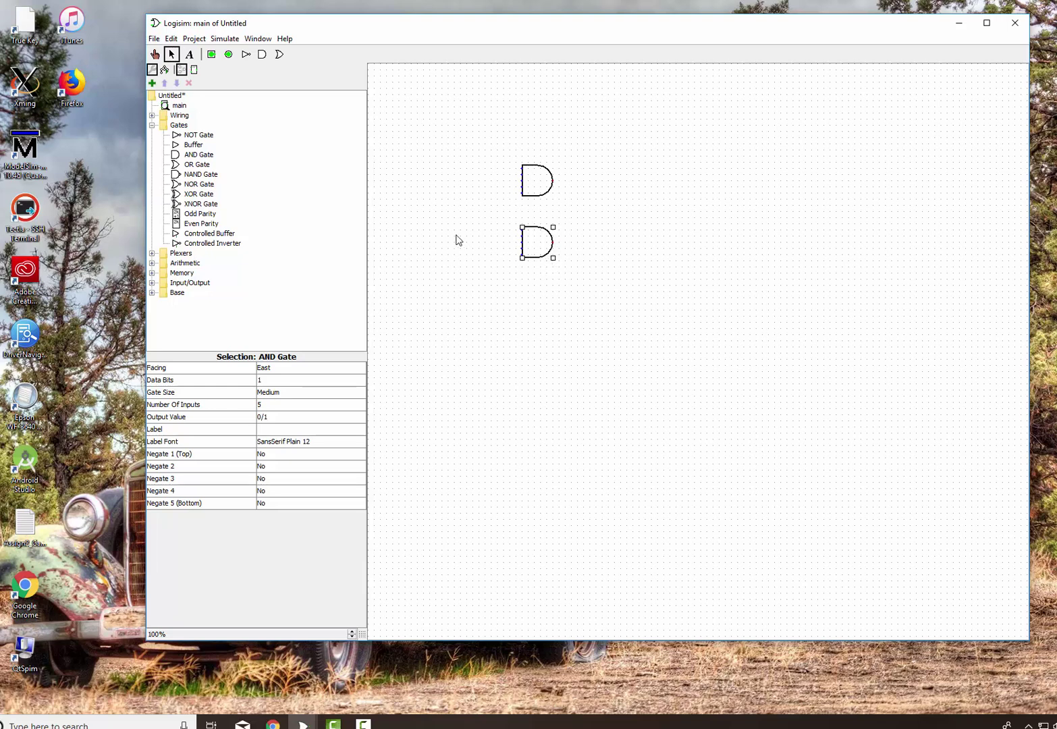
Step: Place a NOT gate left of each AND gate and an OR gate to their right
left_click(198, 135)
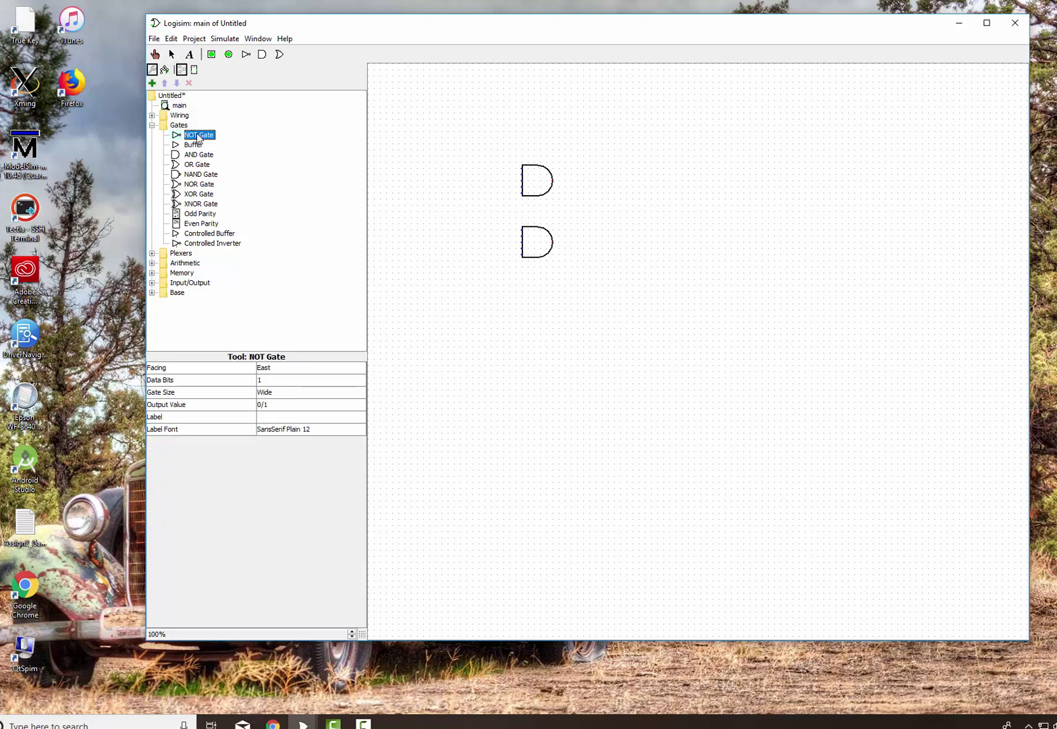
left_click(483, 175)
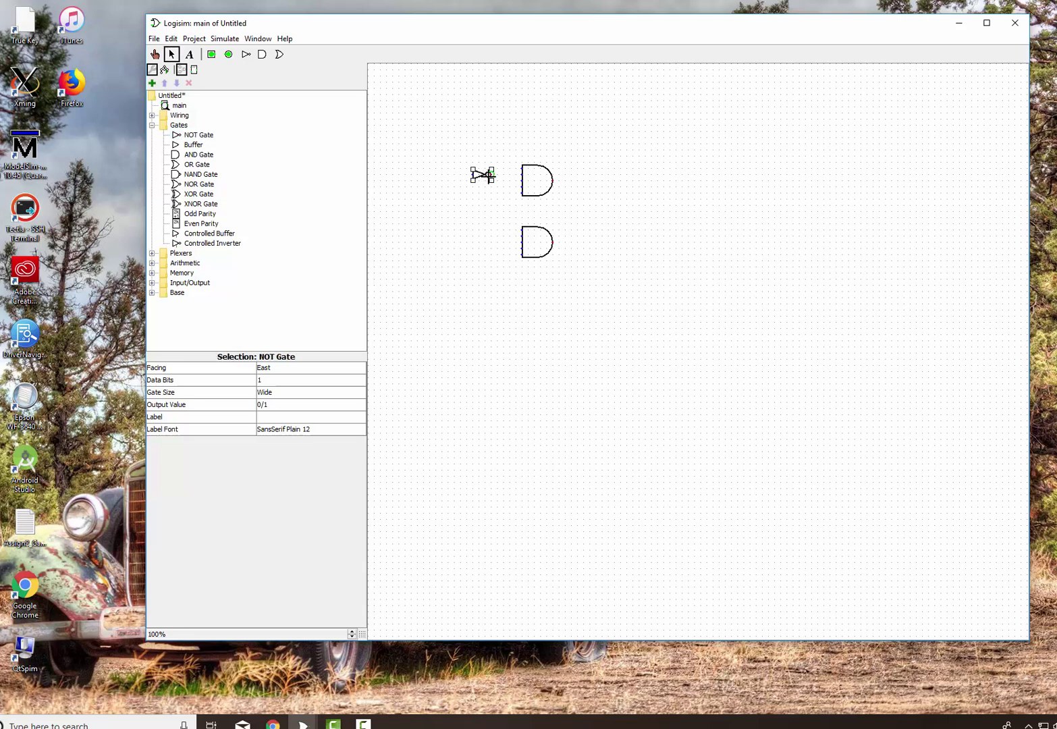
left_click(182, 137)
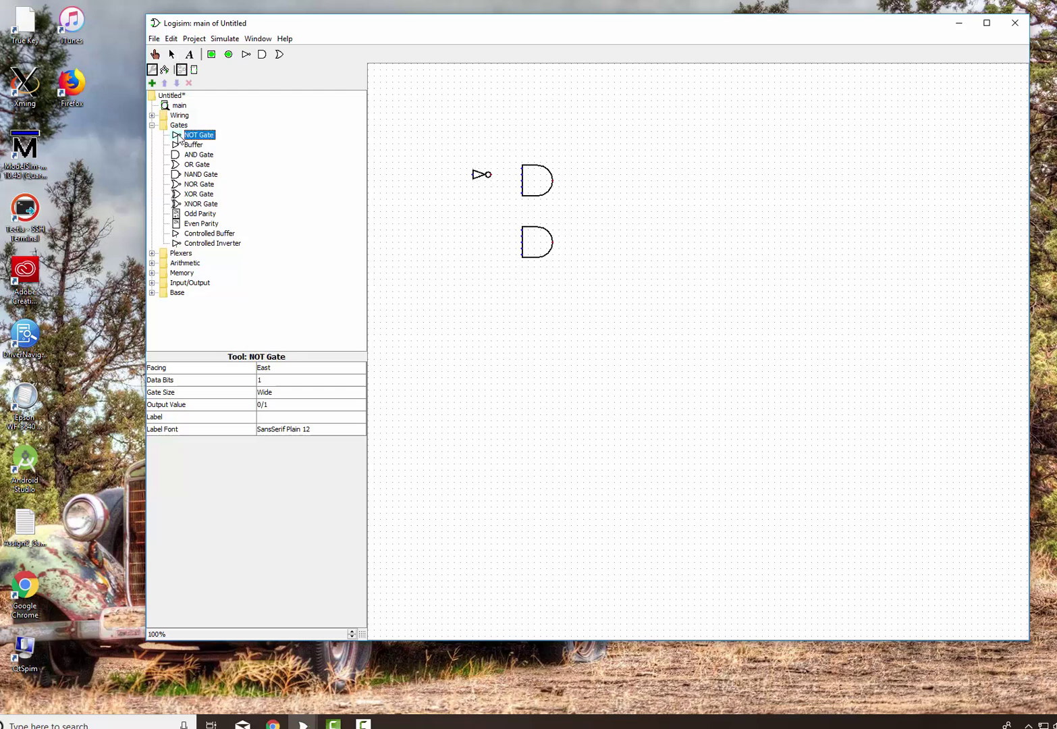
left_click(492, 247)
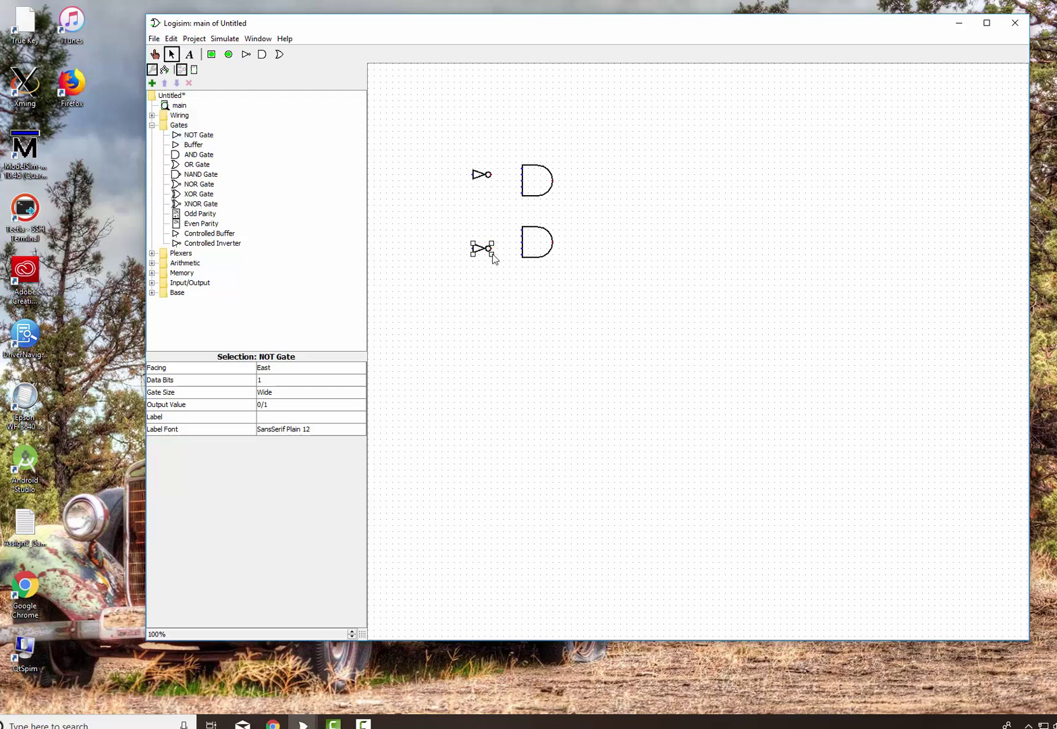
left_click(279, 55)
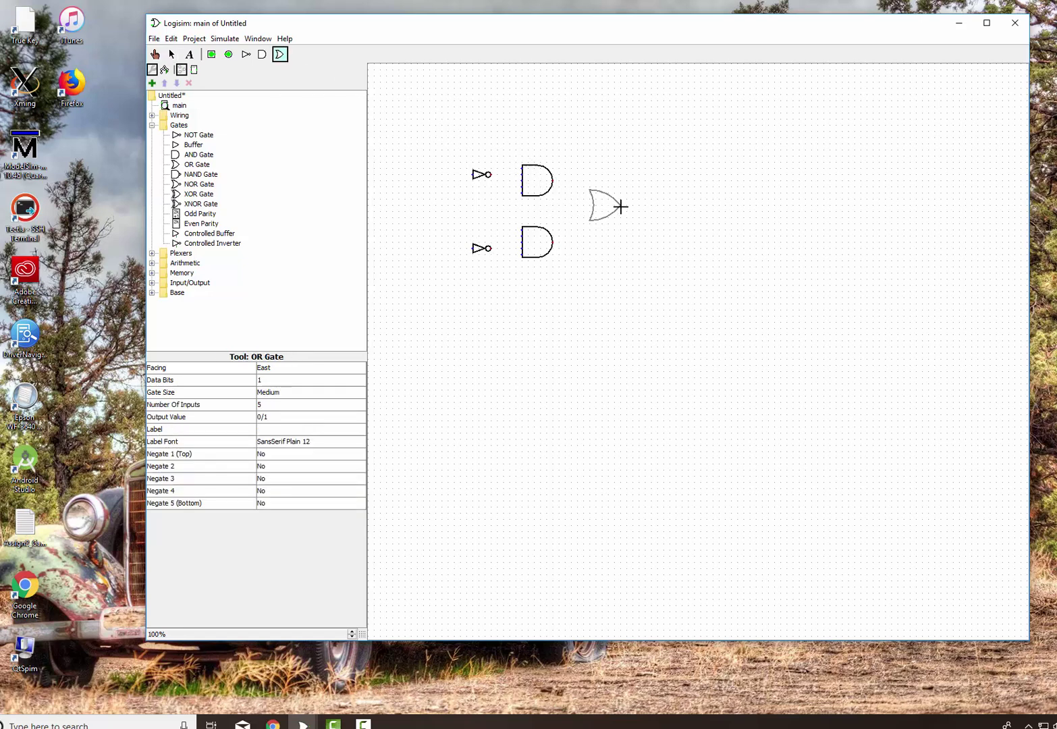
left_click(622, 210)
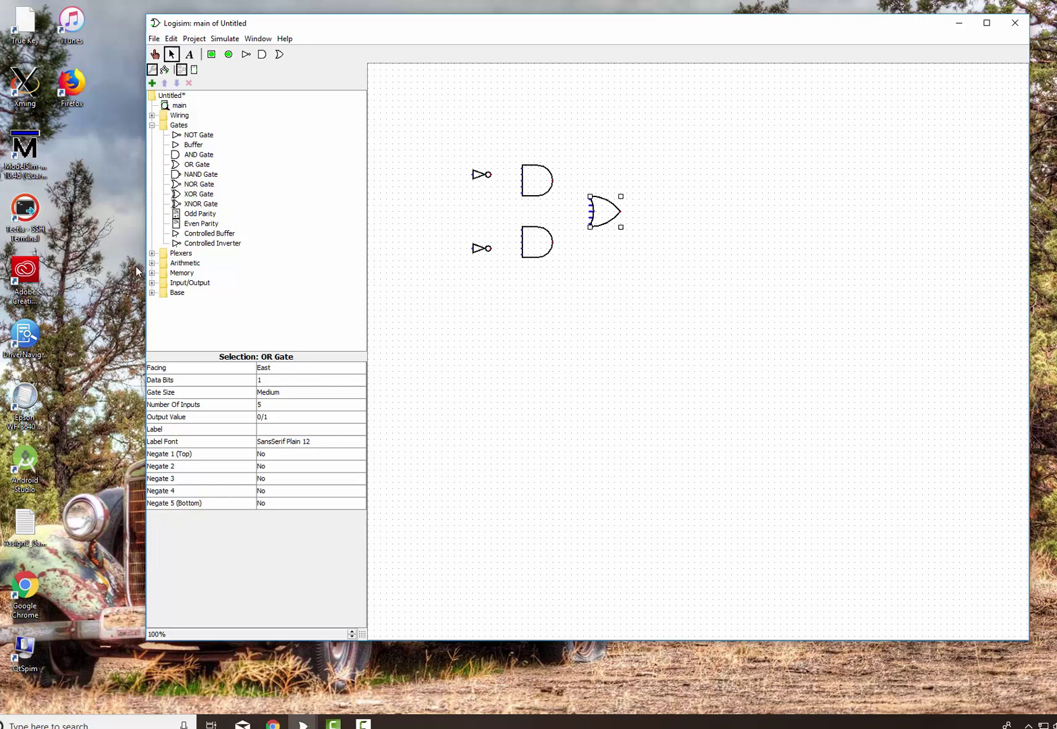
Step: Place an LED from Input/Output to the right of the OR gate
left_click(152, 284)
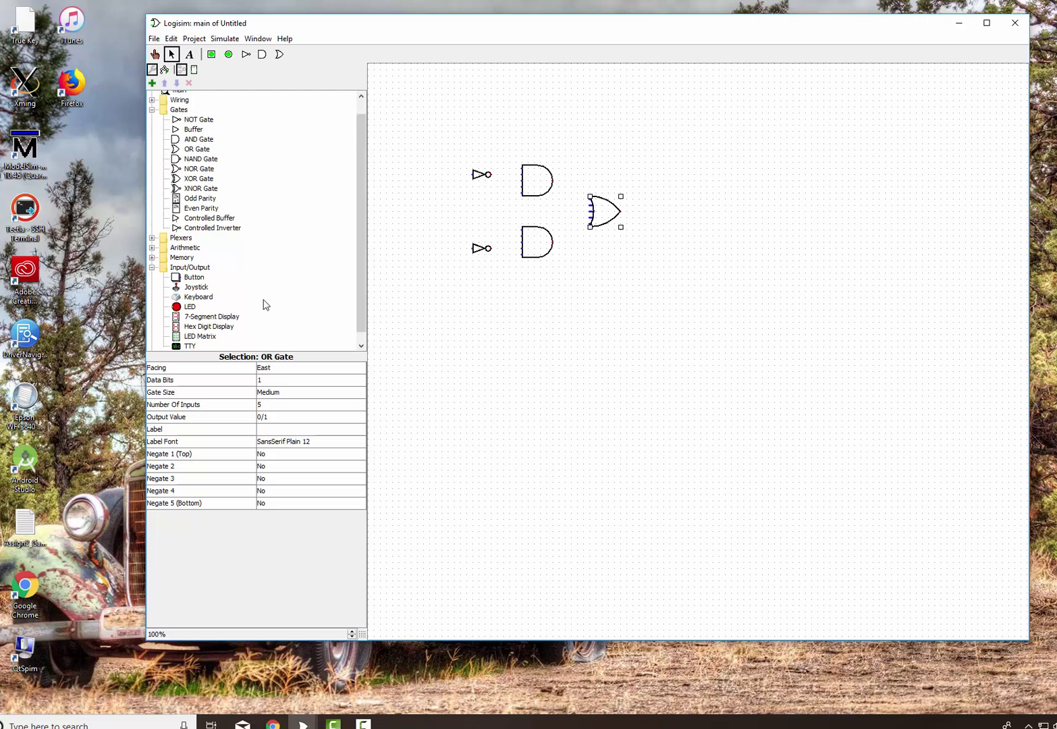
scroll(273, 307, "down", 2)
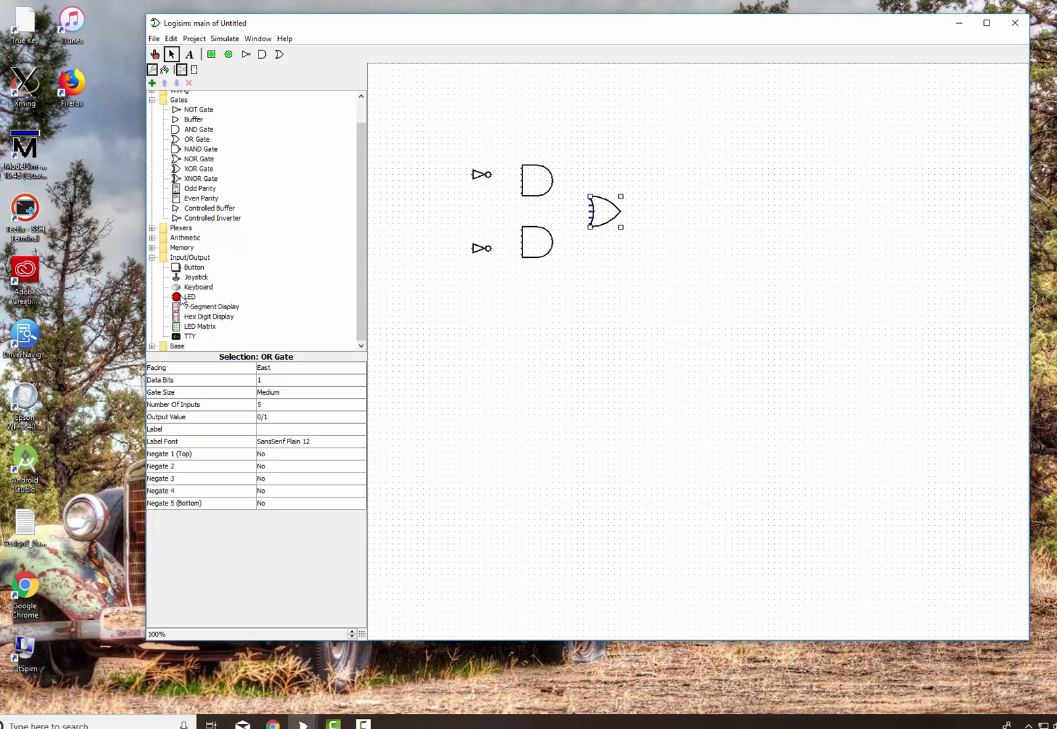
left_click(189, 297)
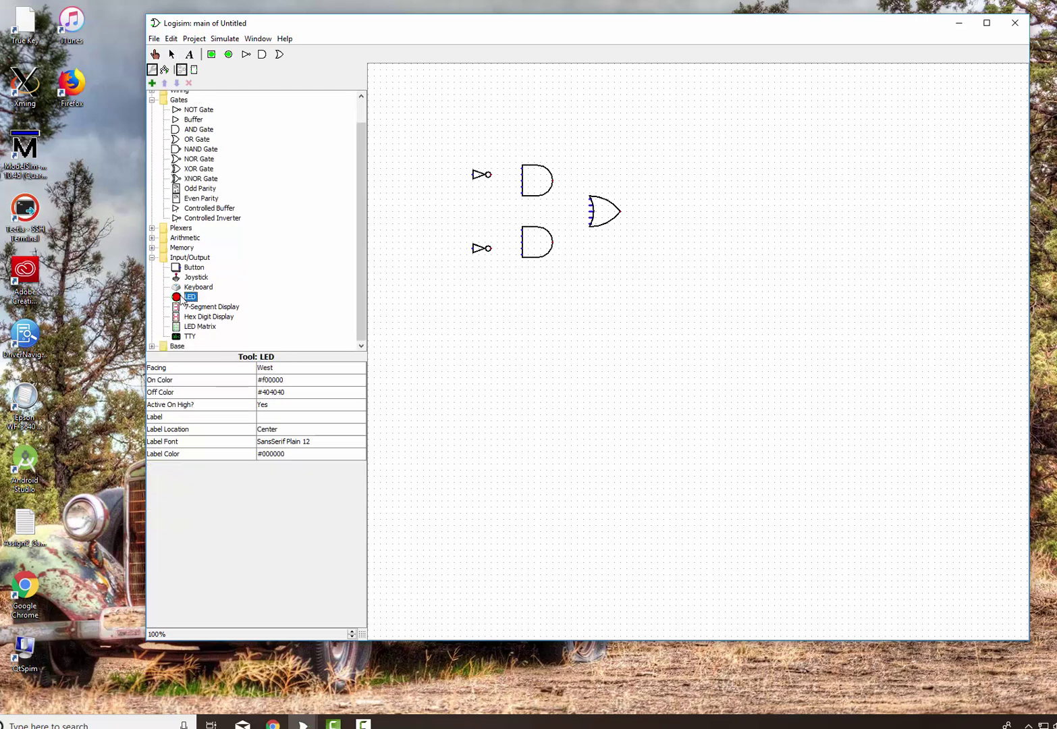
left_click(651, 211)
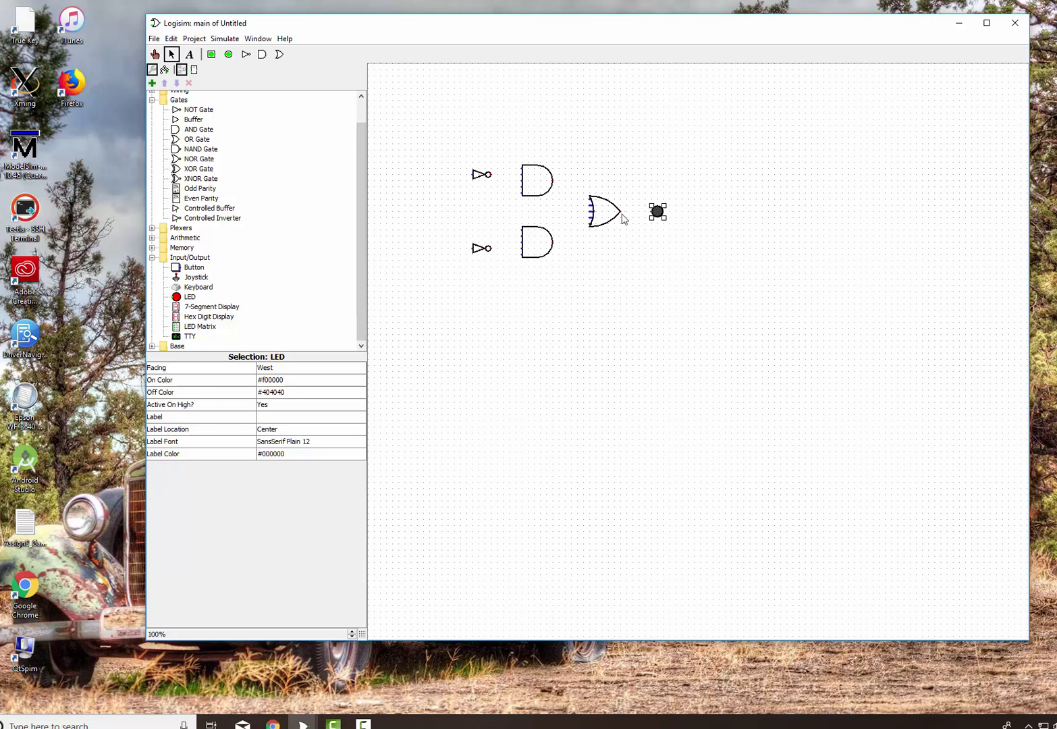
Step: Place two Wiring input pins left of the upper and lower NOT gates, aligned with them
scroll(268, 223, "up", 2)
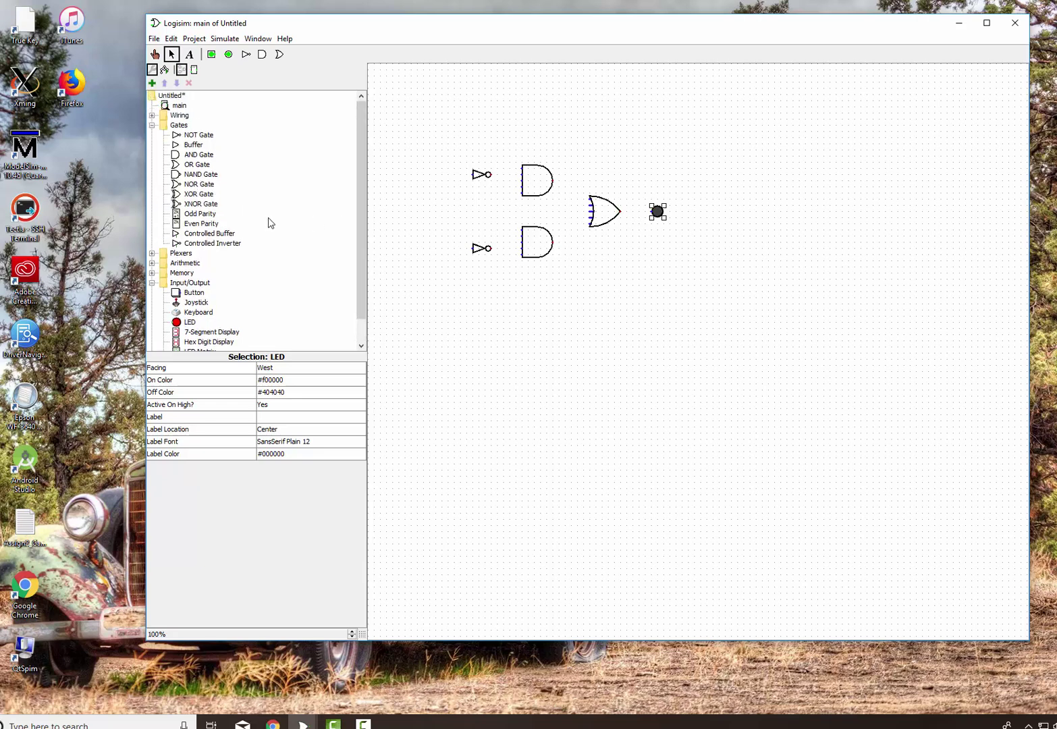
left_click(152, 116)
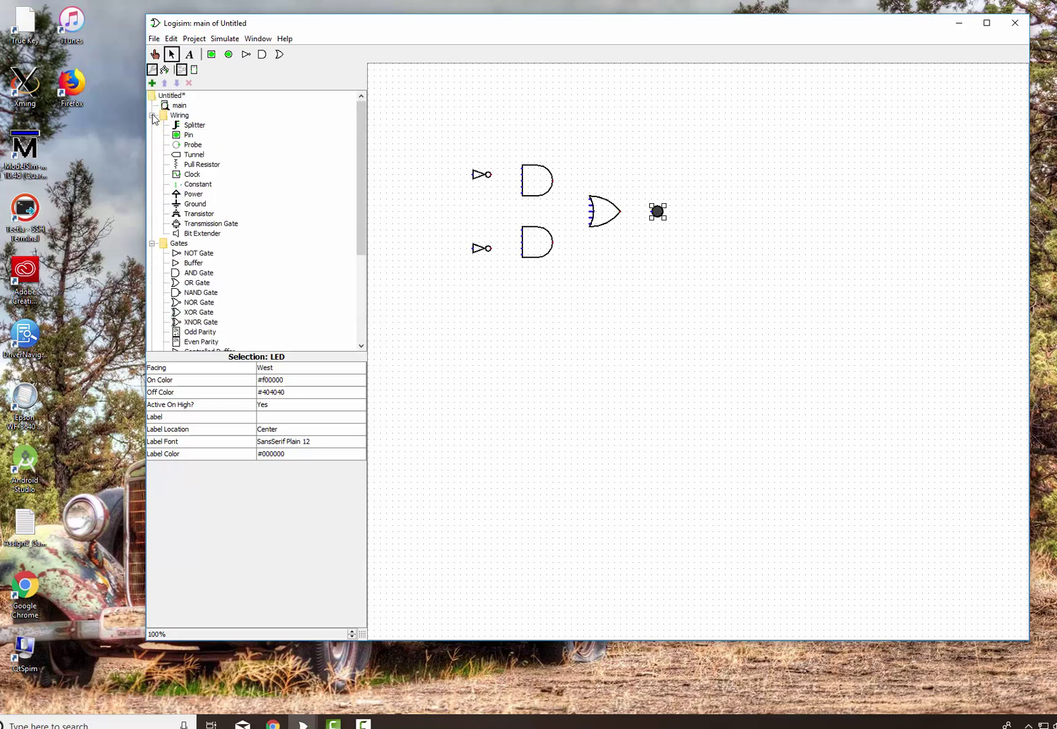
left_click(178, 137)
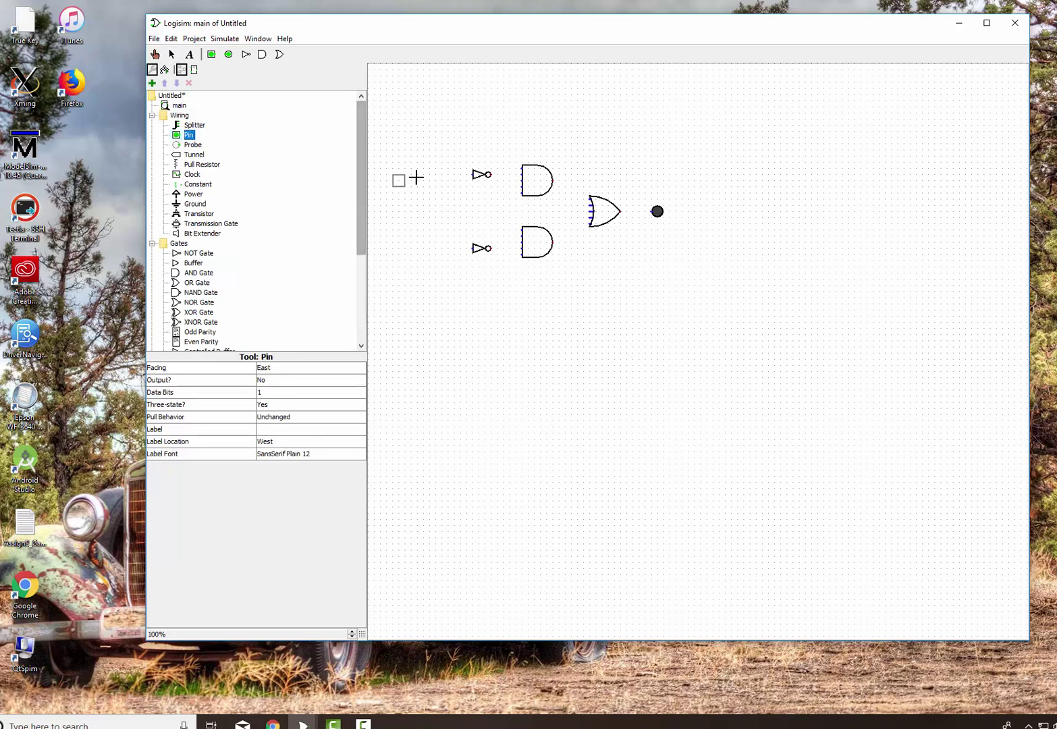
left_click(418, 174)
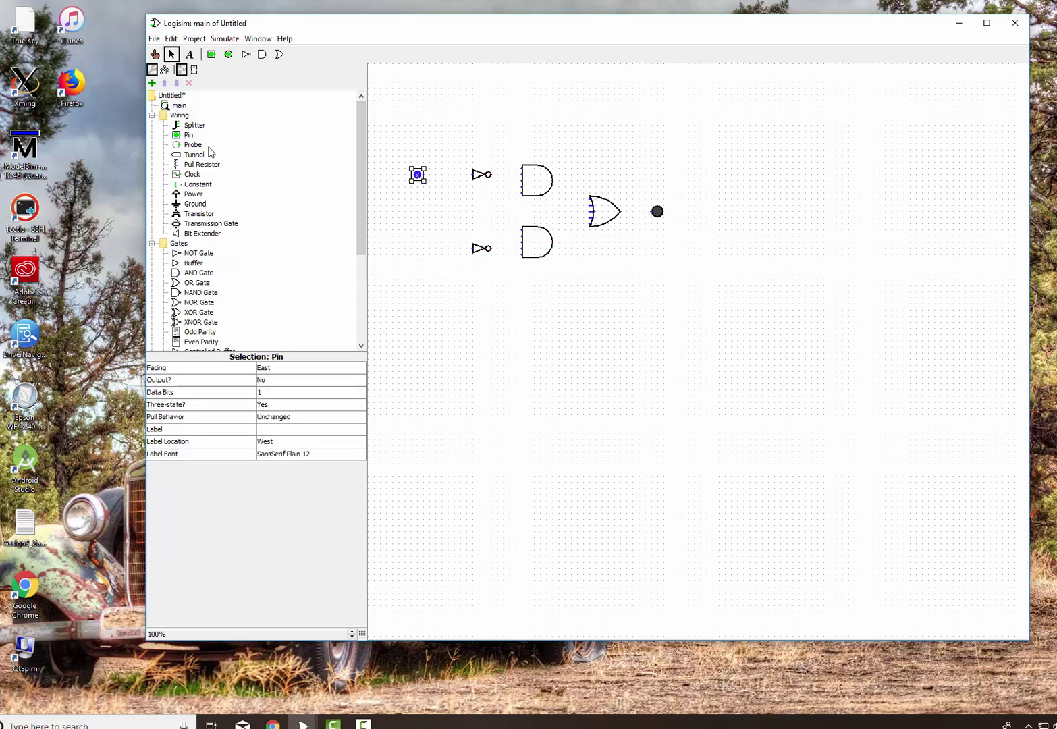
left_click(189, 136)
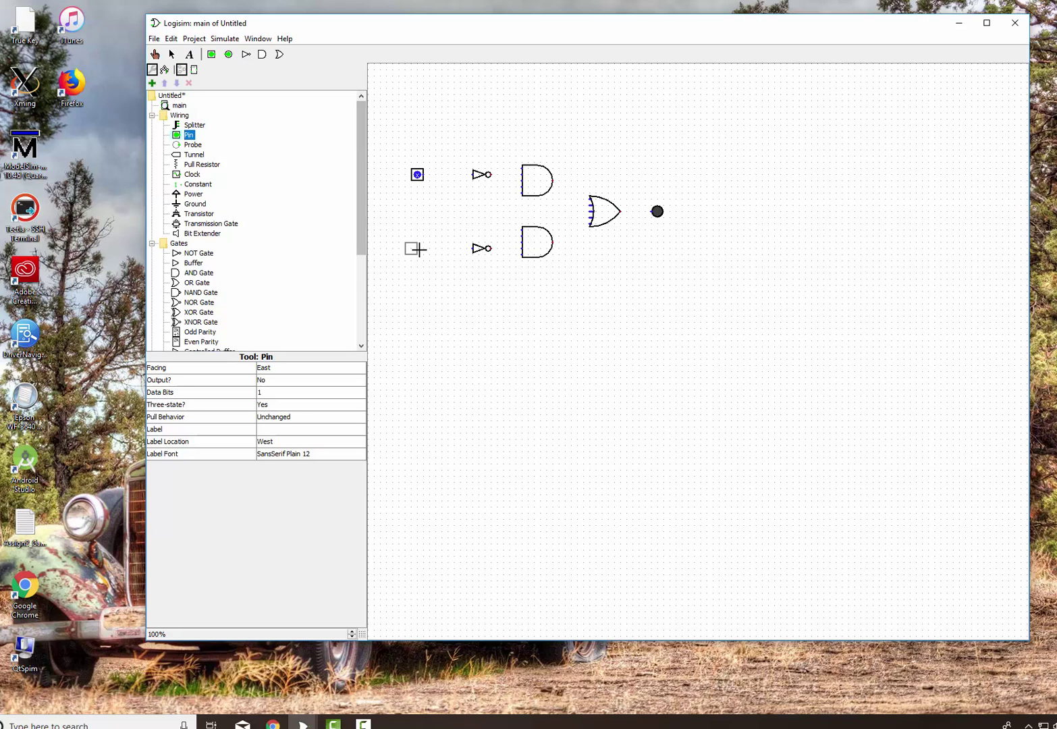
left_click(414, 249)
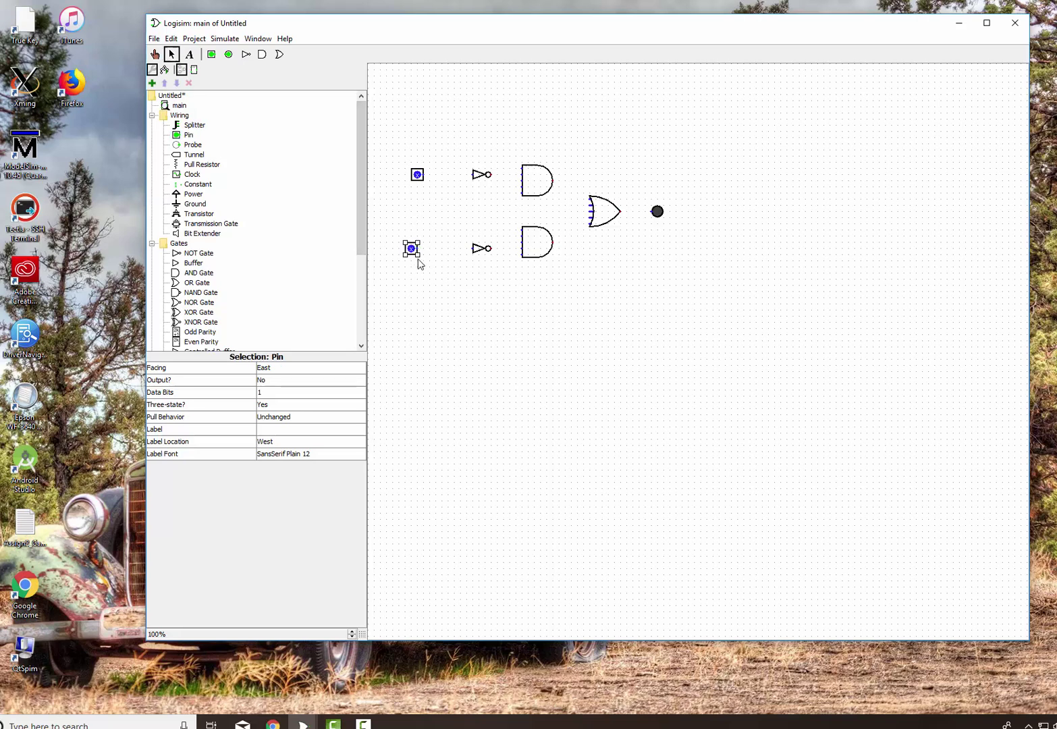
left_click_drag(411, 248, 418, 248)
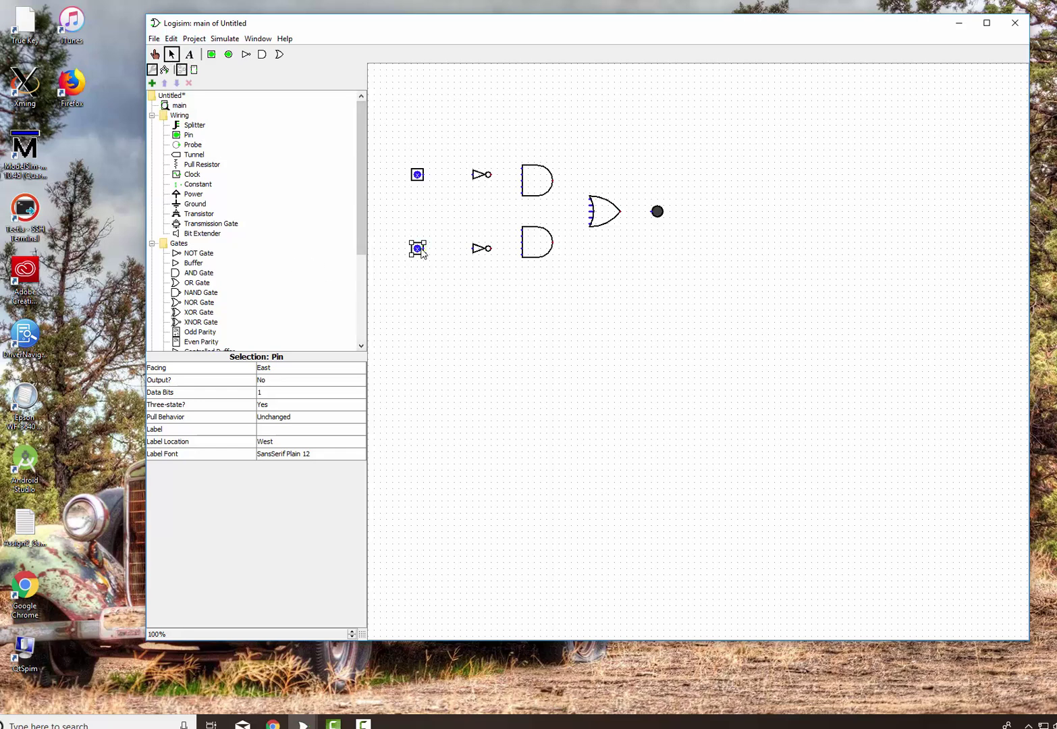
Step: Wire the lower pin through its NOT into the lower AND, and both AND outputs into the OR gate
left_click_drag(423, 248, 471, 255)
left_click_drag(491, 252, 521, 250)
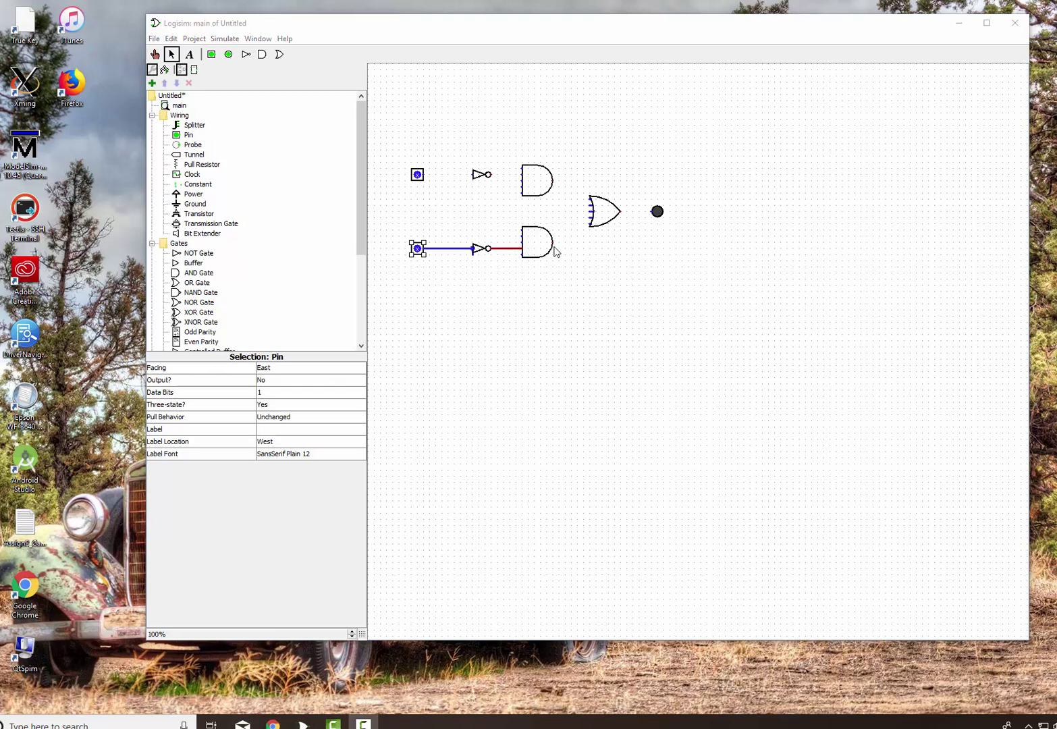
mouse_move(553, 242)
left_mouse_down()
mouse_move(570, 247)
mouse_move(573, 216)
left_mouse_up()
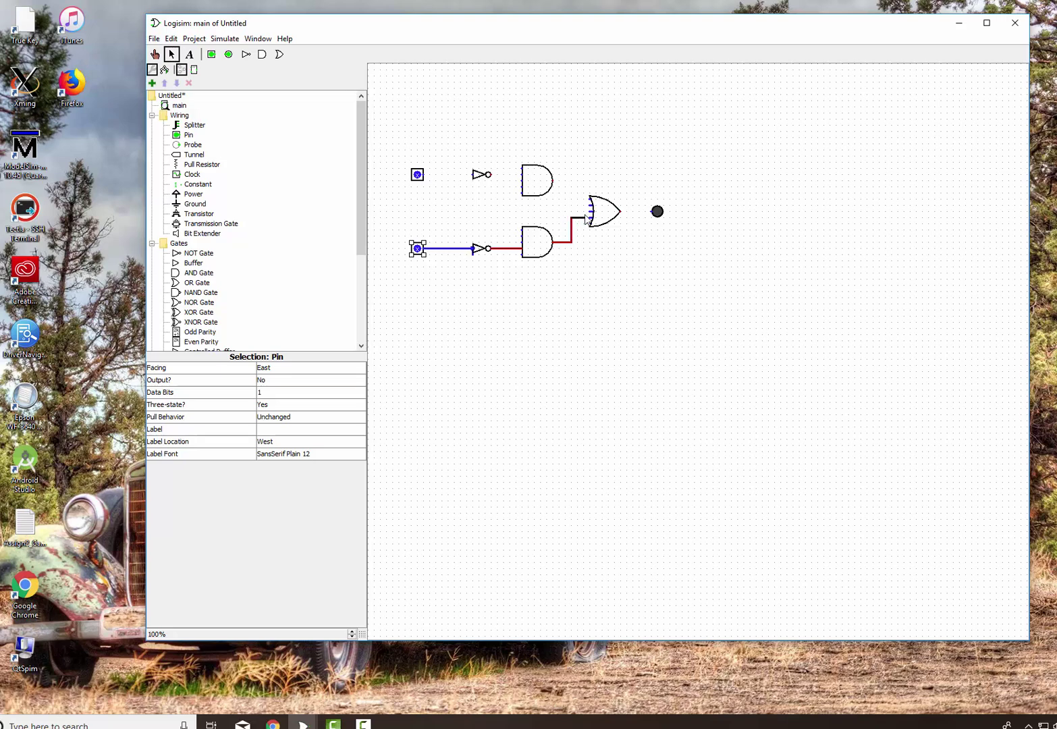
left_click_drag(588, 219, 596, 221)
mouse_move(553, 181)
left_mouse_down()
mouse_move(571, 187)
mouse_move(574, 208)
mouse_move(655, 211)
left_mouse_up()
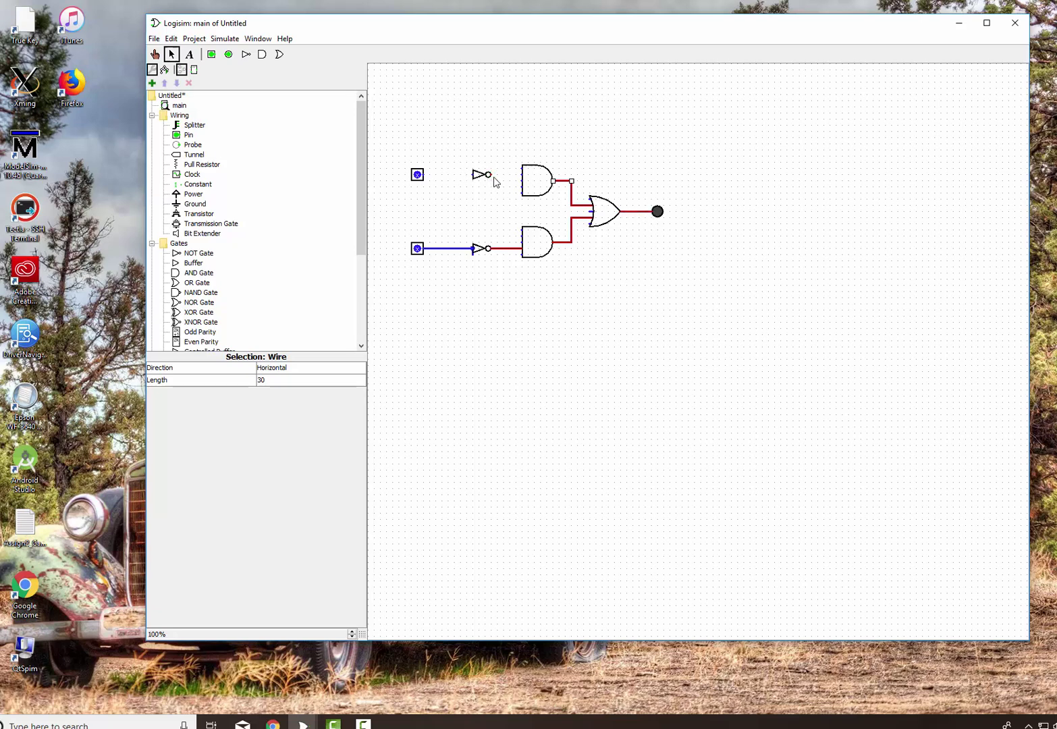
Step: Wire the top pin through the upper NOT into the upper AND, and cross each input to the opposite AND
left_click_drag(490, 175, 521, 175)
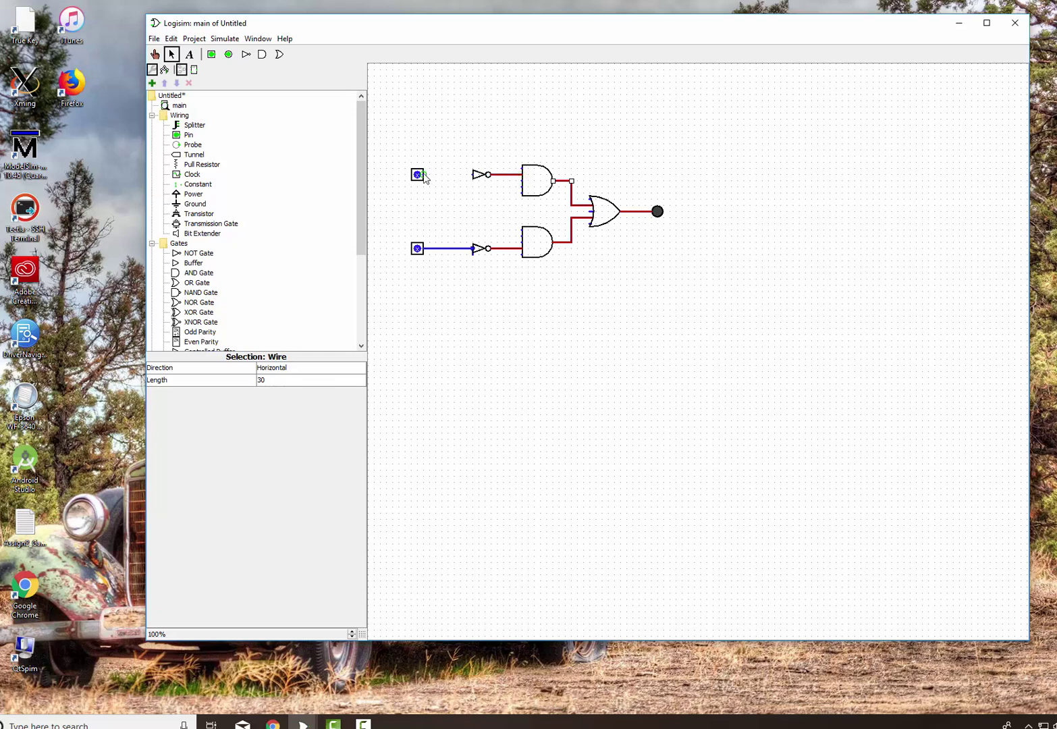
left_click_drag(423, 174, 473, 177)
left_click(464, 176)
left_click_drag(464, 176, 521, 239)
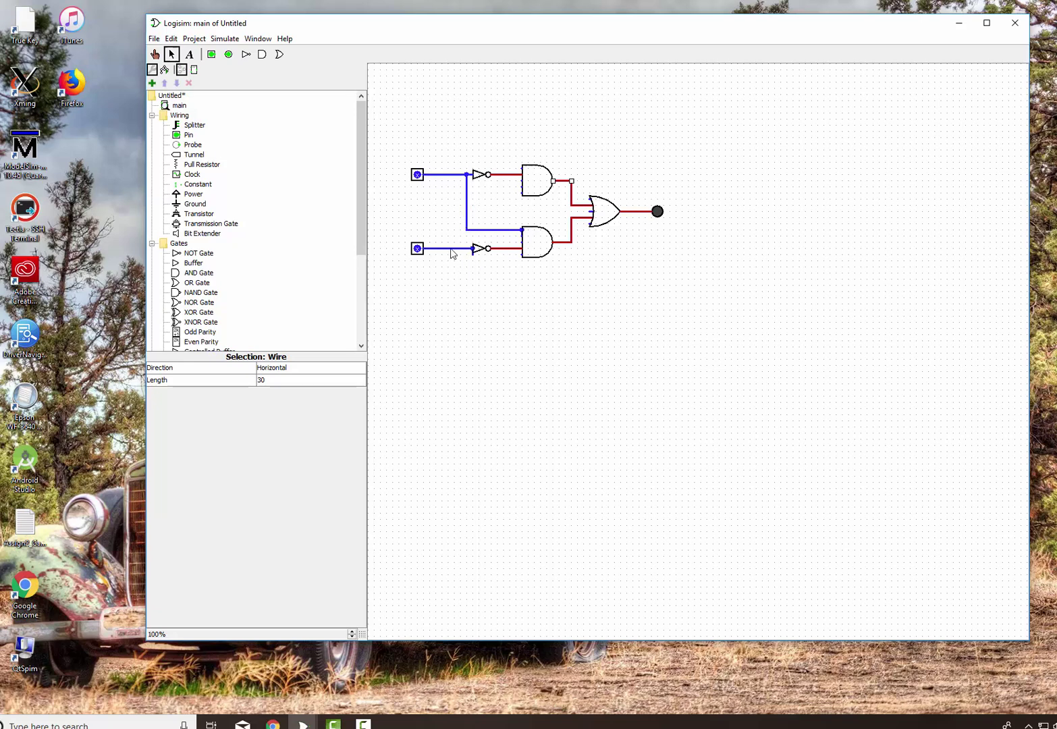
mouse_move(451, 252)
left_mouse_down()
mouse_move(455, 193)
mouse_move(522, 189)
left_mouse_up()
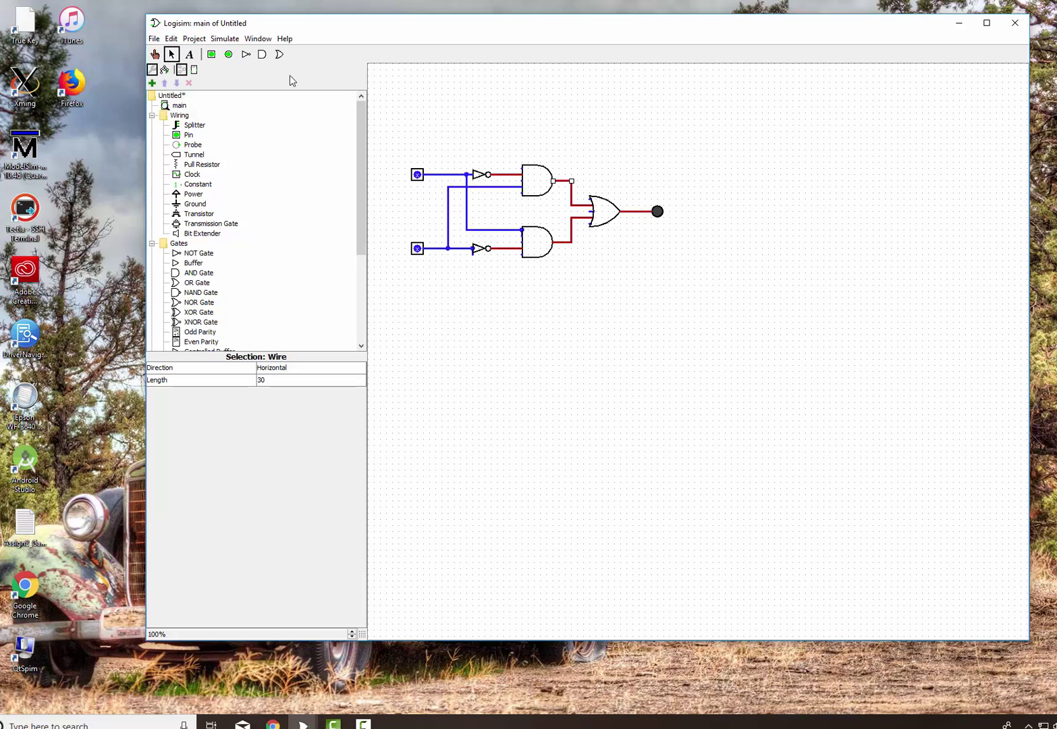
Step: Add text labels X and Y beside the input pins and Output beside the LED
left_click(190, 57)
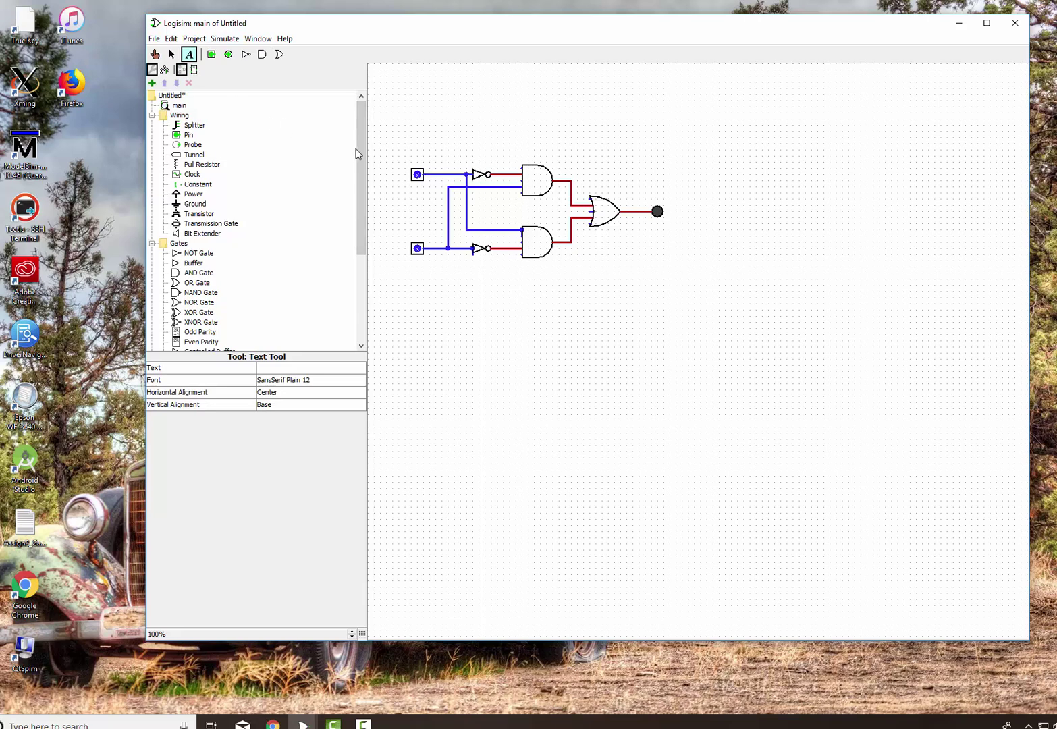
left_click(383, 174)
type("X")
left_click(386, 244)
type("Y")
left_click(682, 210)
type("Output")
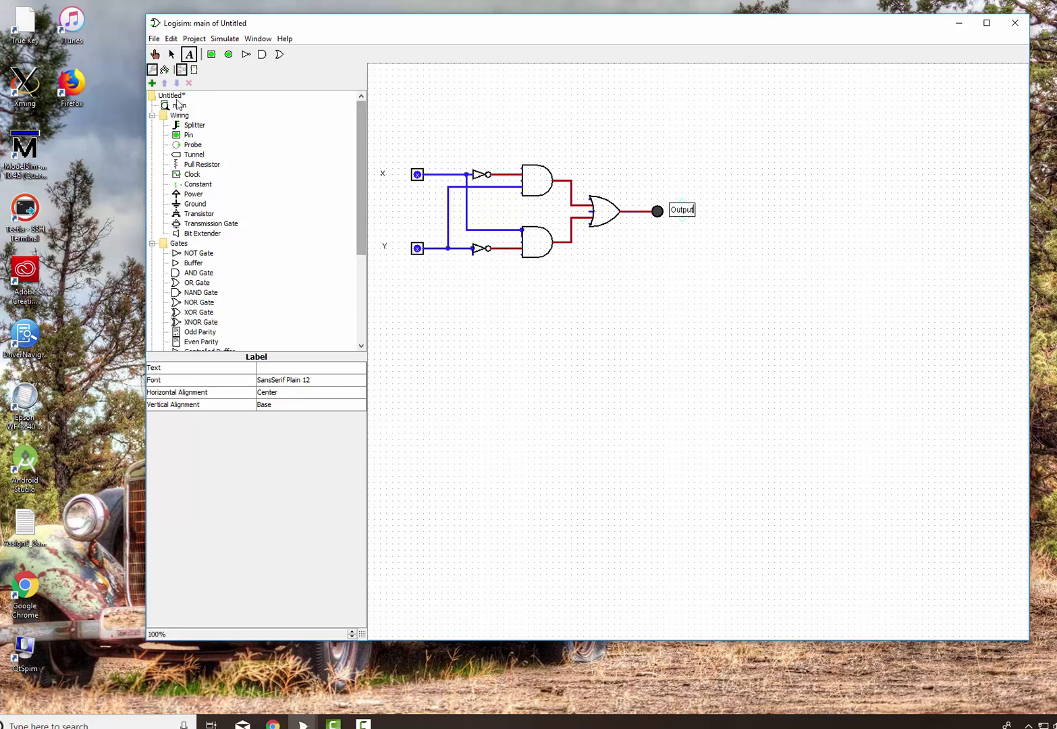
Step: Toggle pins X and Y through several value combinations, ending with X=1, Y=0 and the Output LED lit
left_click(156, 54)
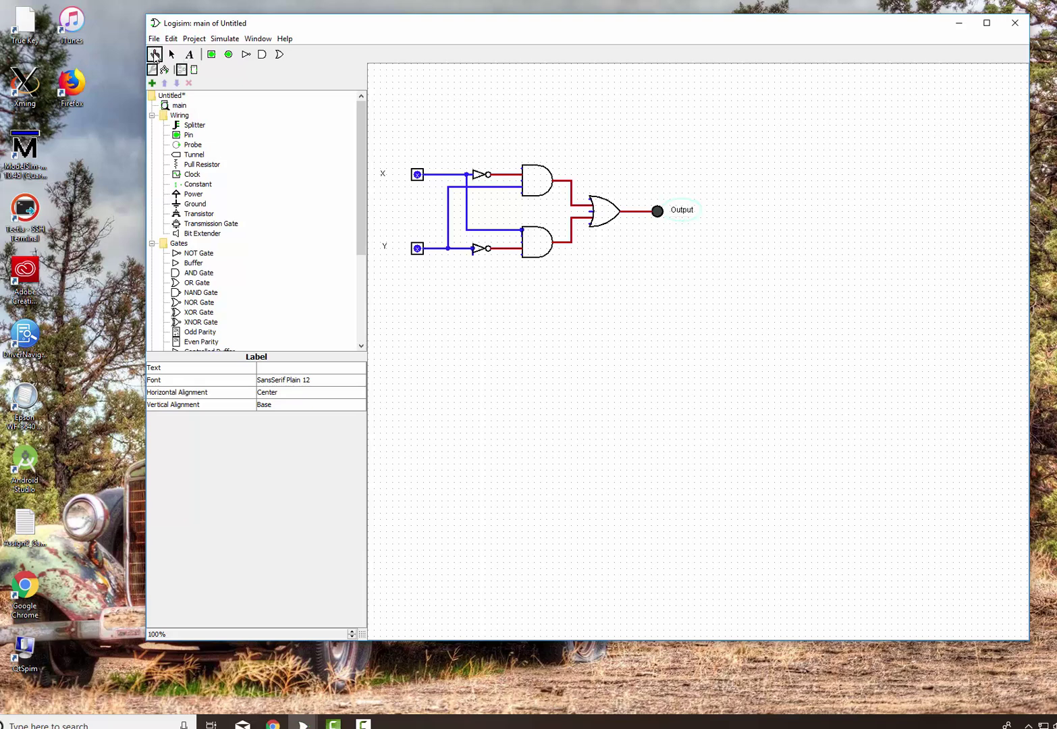
left_click(418, 175)
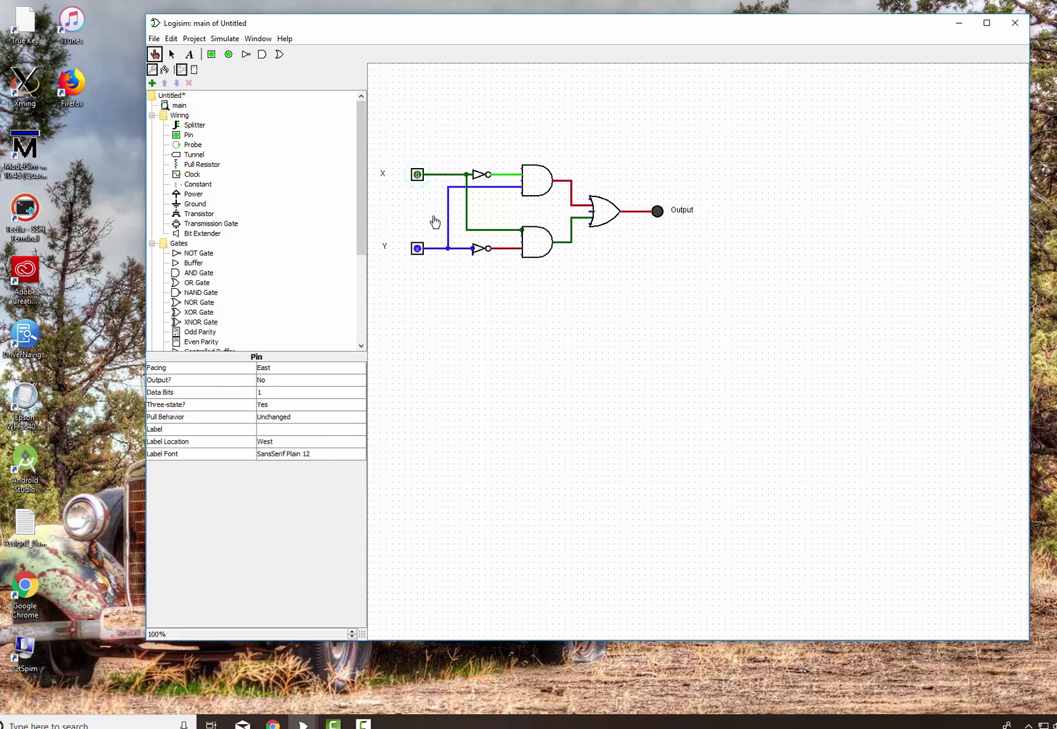
left_click(418, 249)
left_click(417, 249)
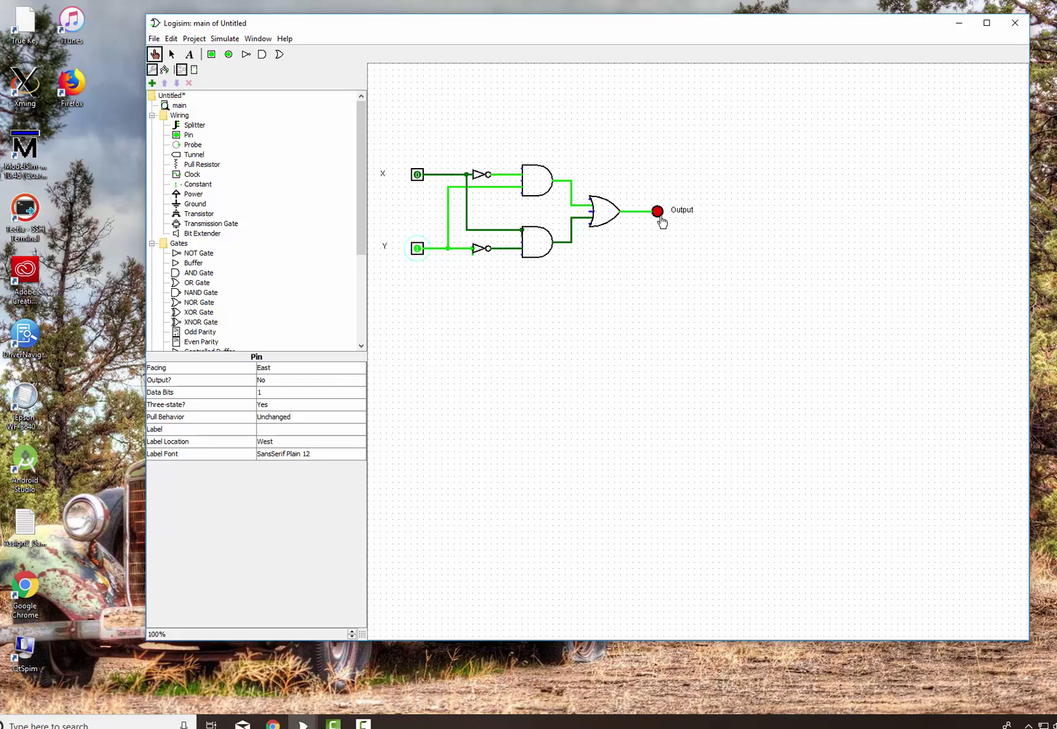
left_click(417, 176)
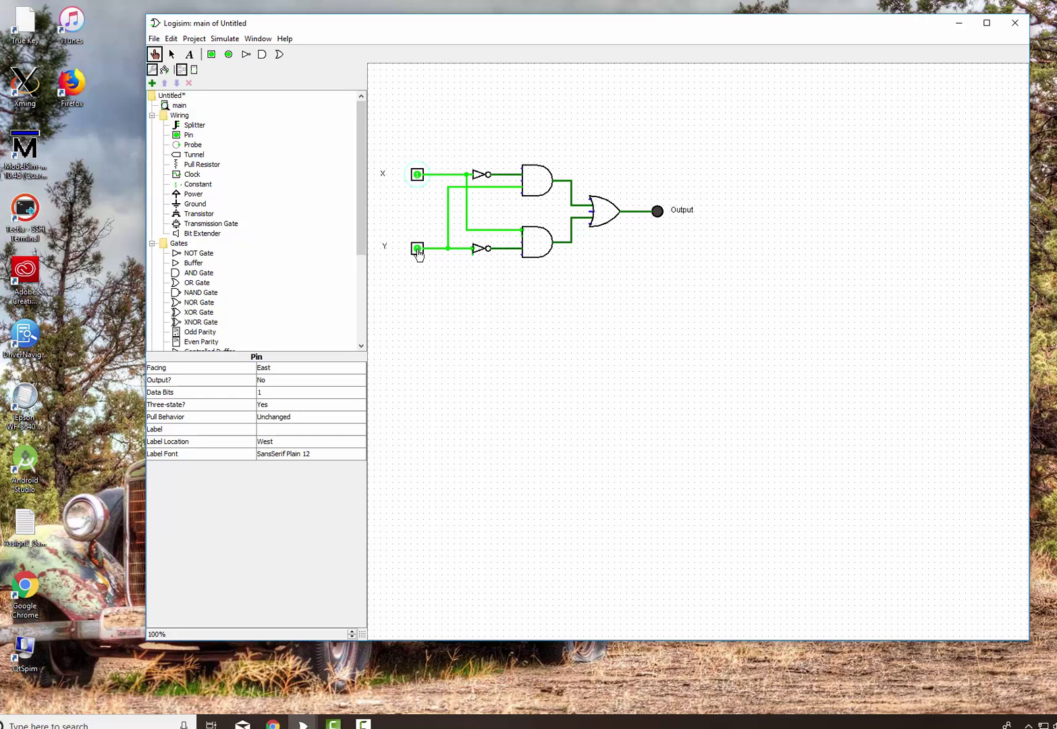
left_click(418, 251)
left_click(418, 249)
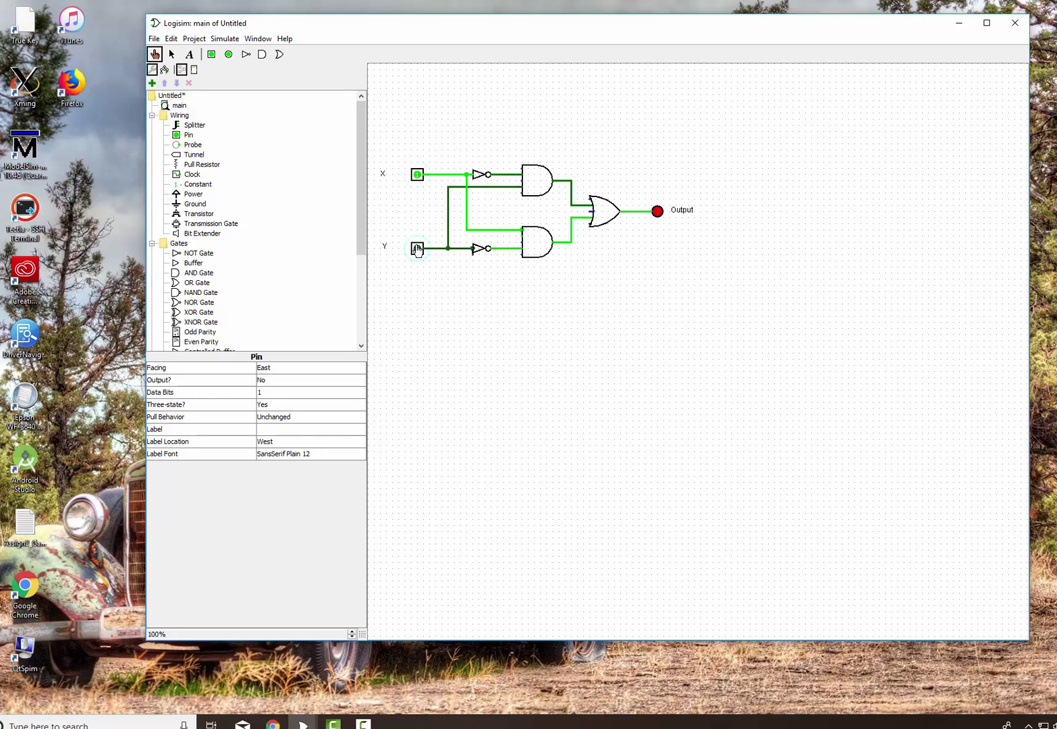
Step: Start Save As and choose the Z: network home drive as the save location
left_click(156, 40)
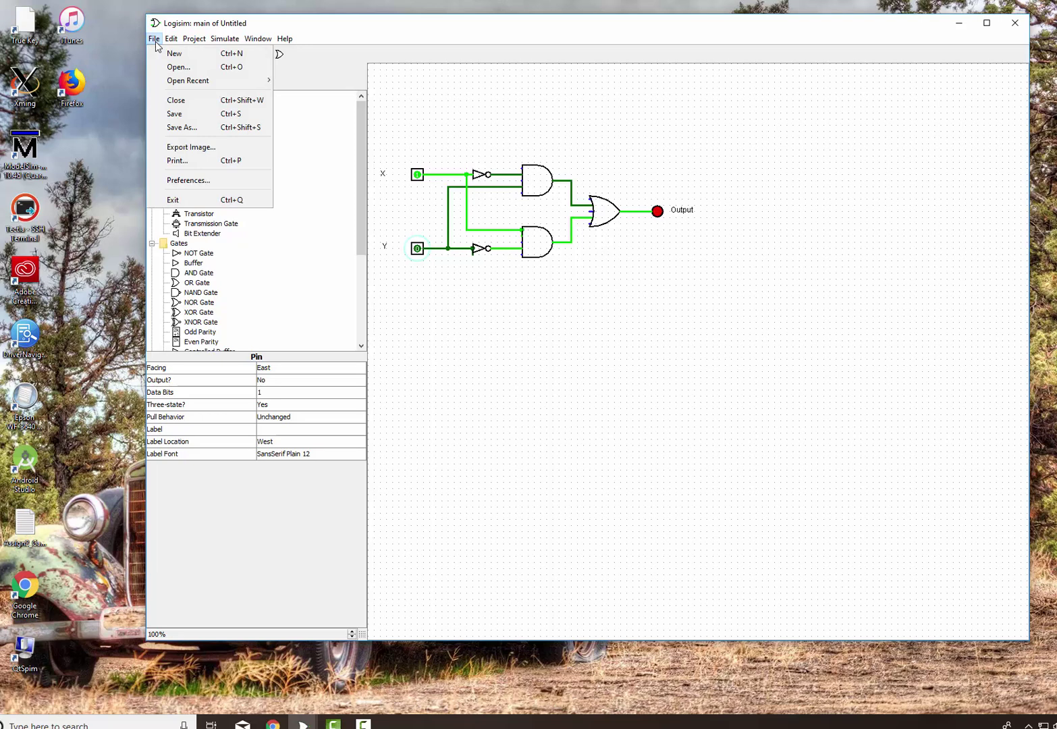
left_click(188, 129)
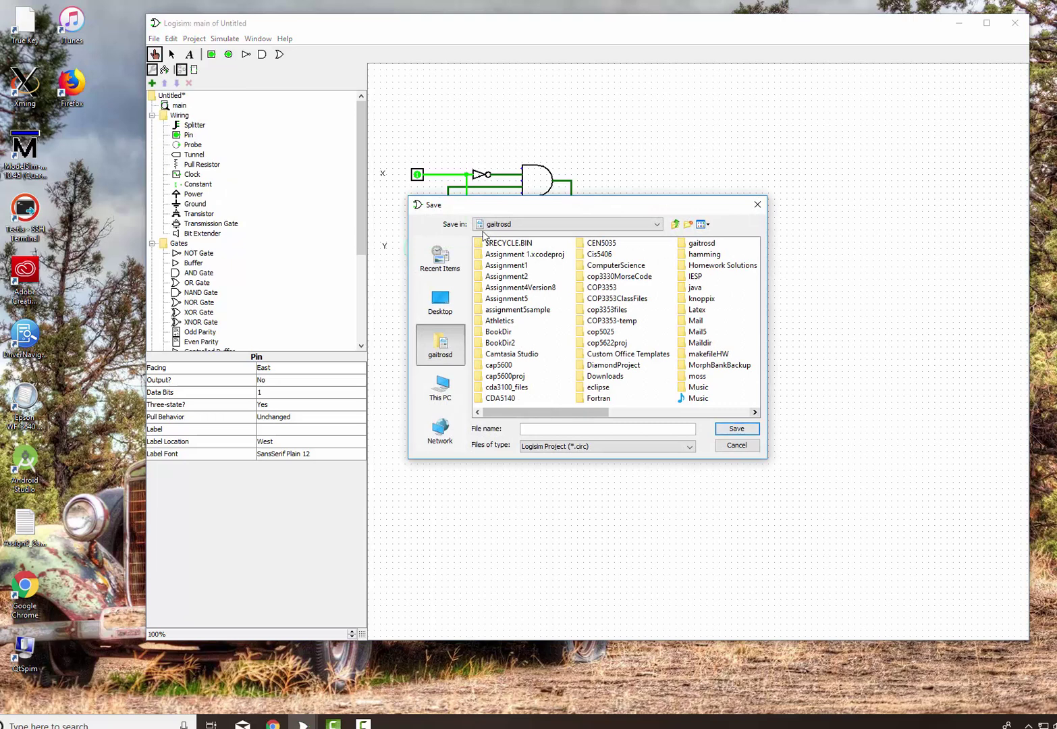
left_click(657, 224)
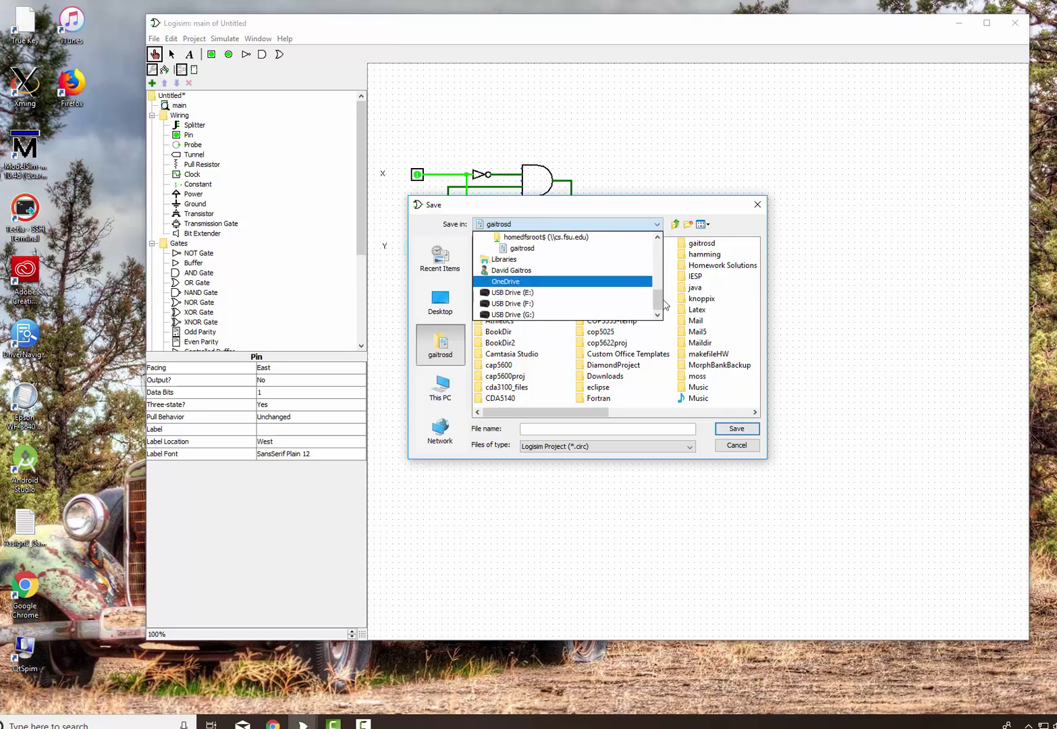
scroll(660, 305, "down", 2)
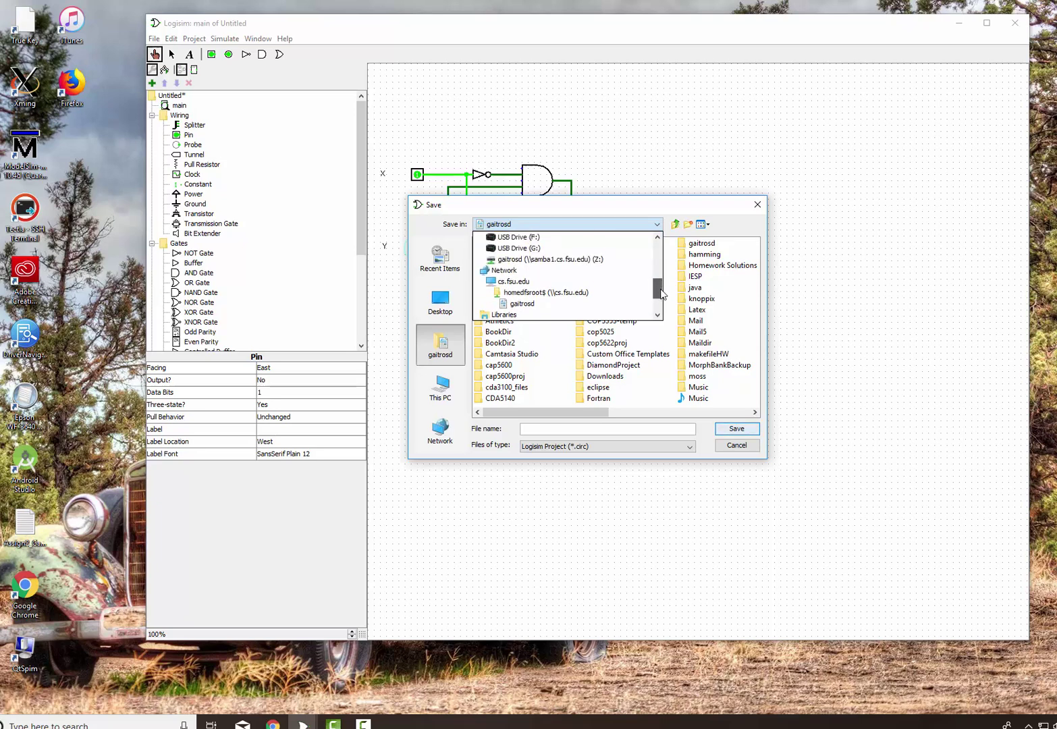
left_click(570, 260)
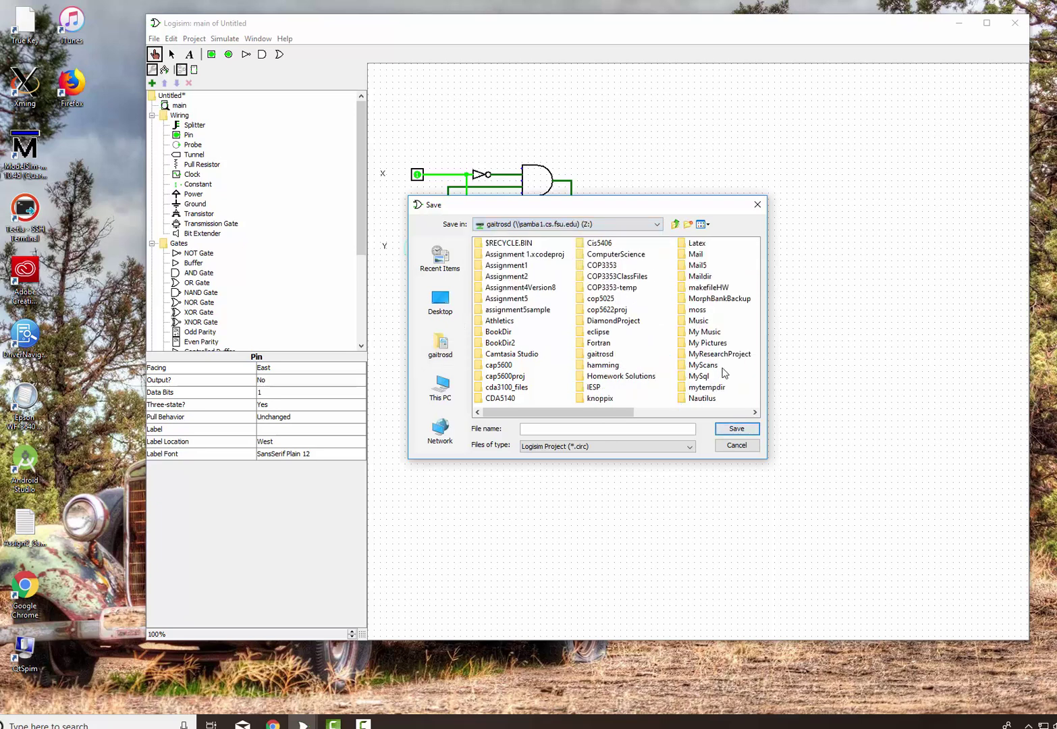
left_click(730, 413)
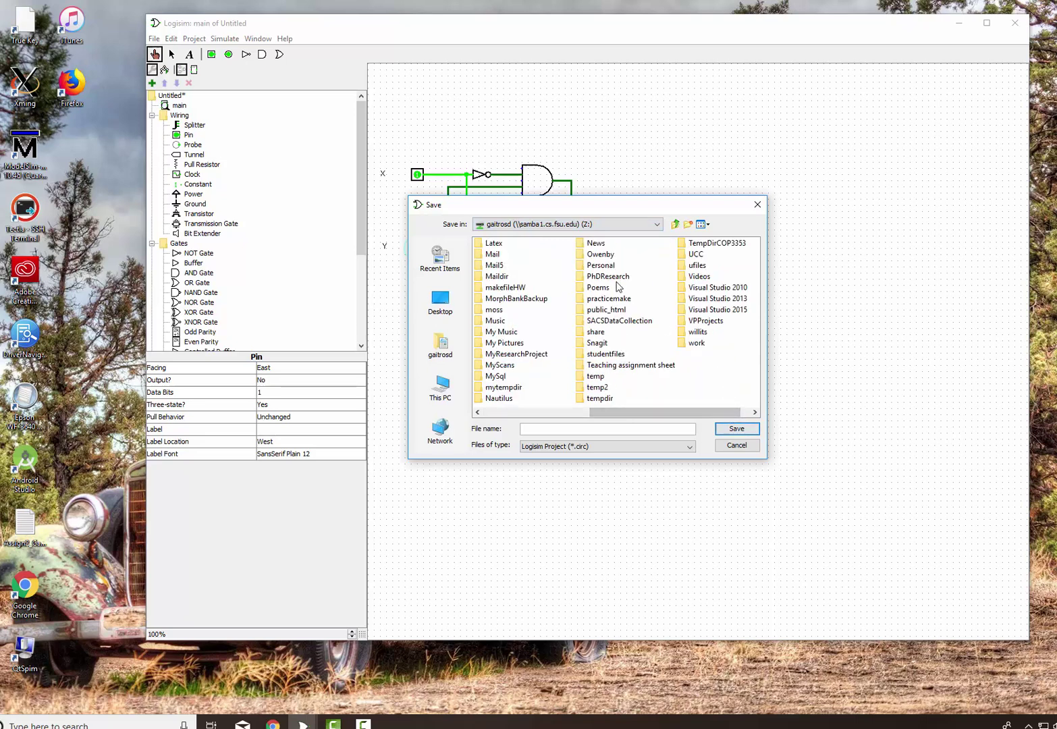
Step: Navigate into public_html, classes, CDA3100 and then Spring2019
double_click(604, 309)
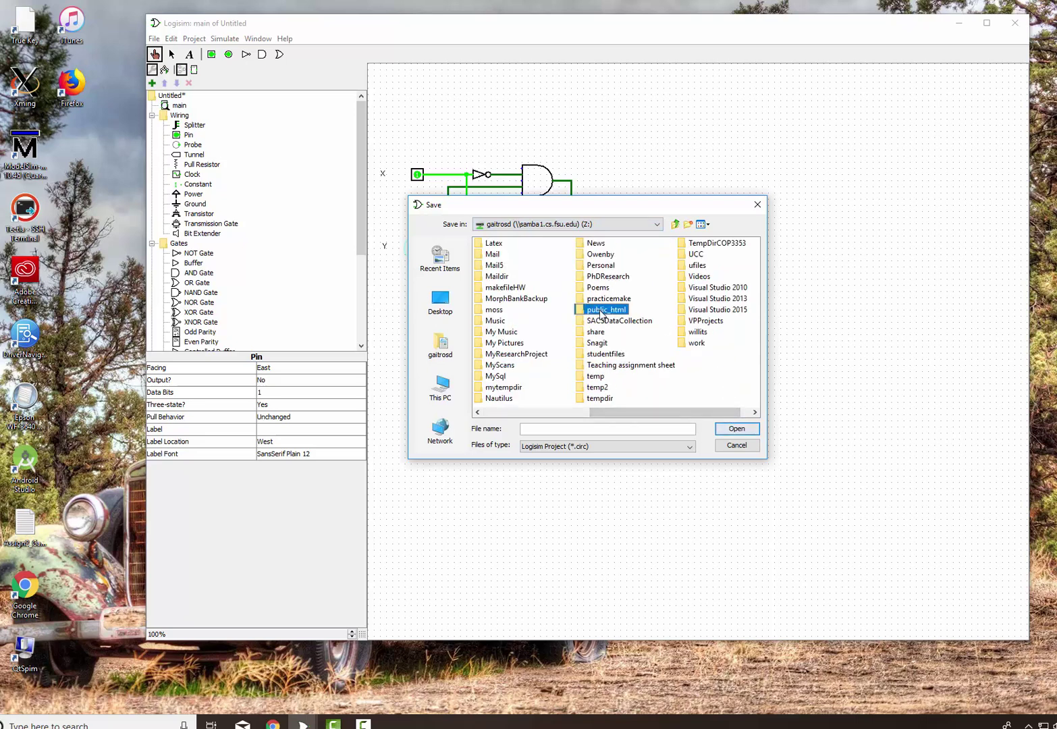
double_click(503, 254)
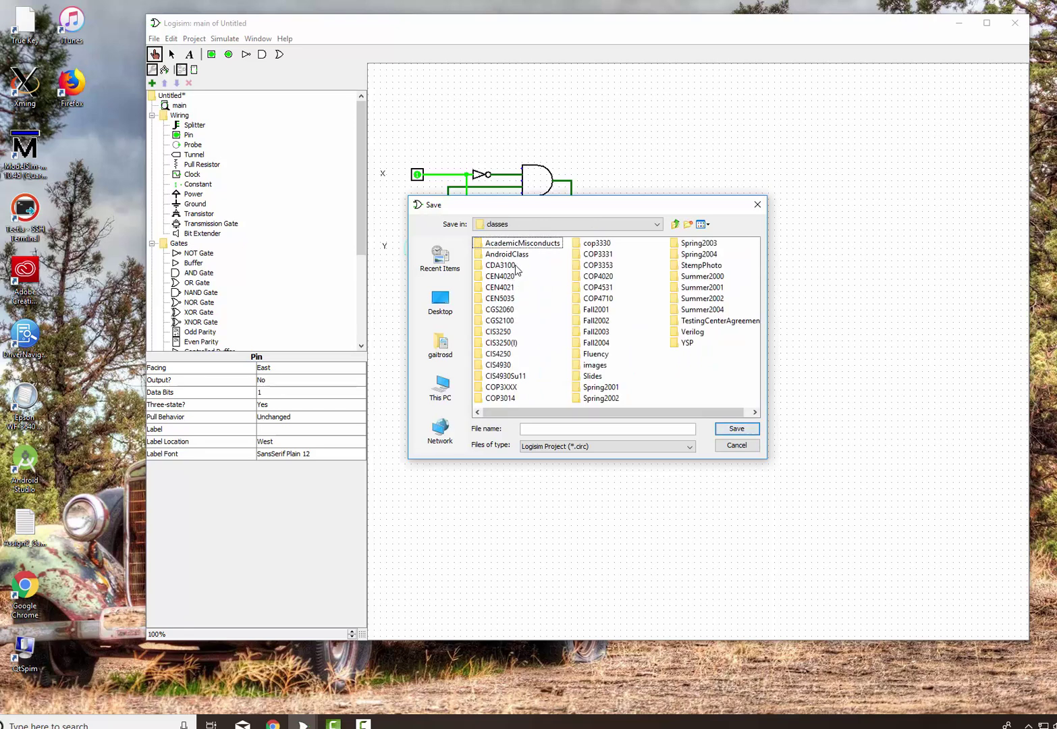
left_click(512, 267)
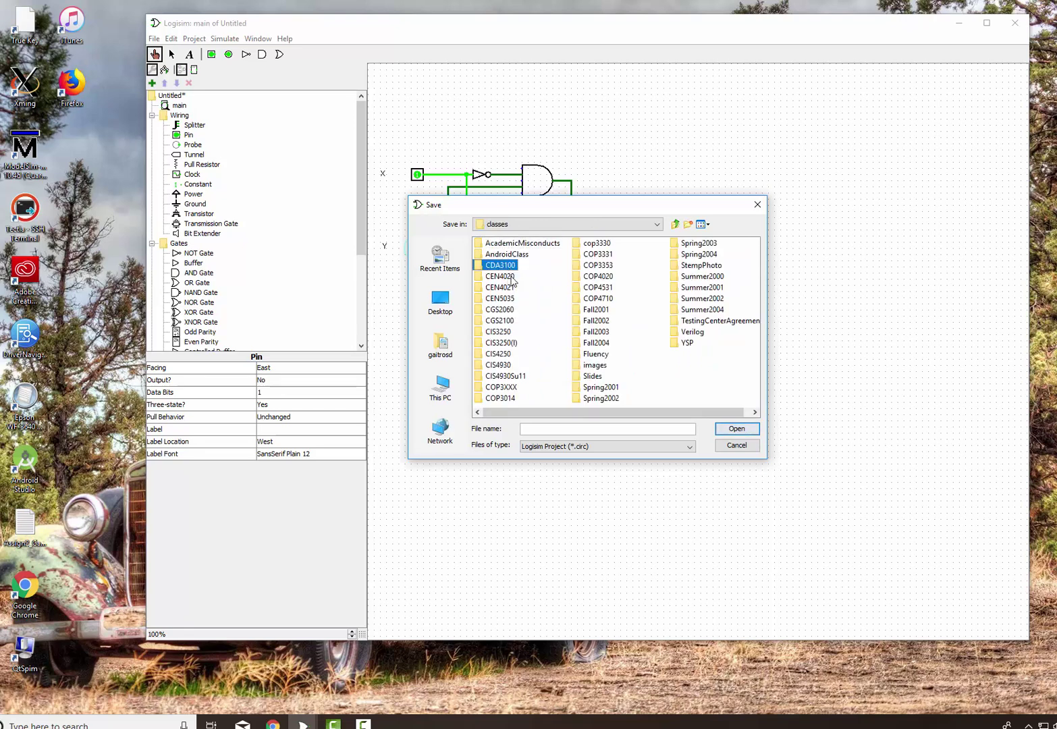
left_click(497, 272)
double_click(498, 265)
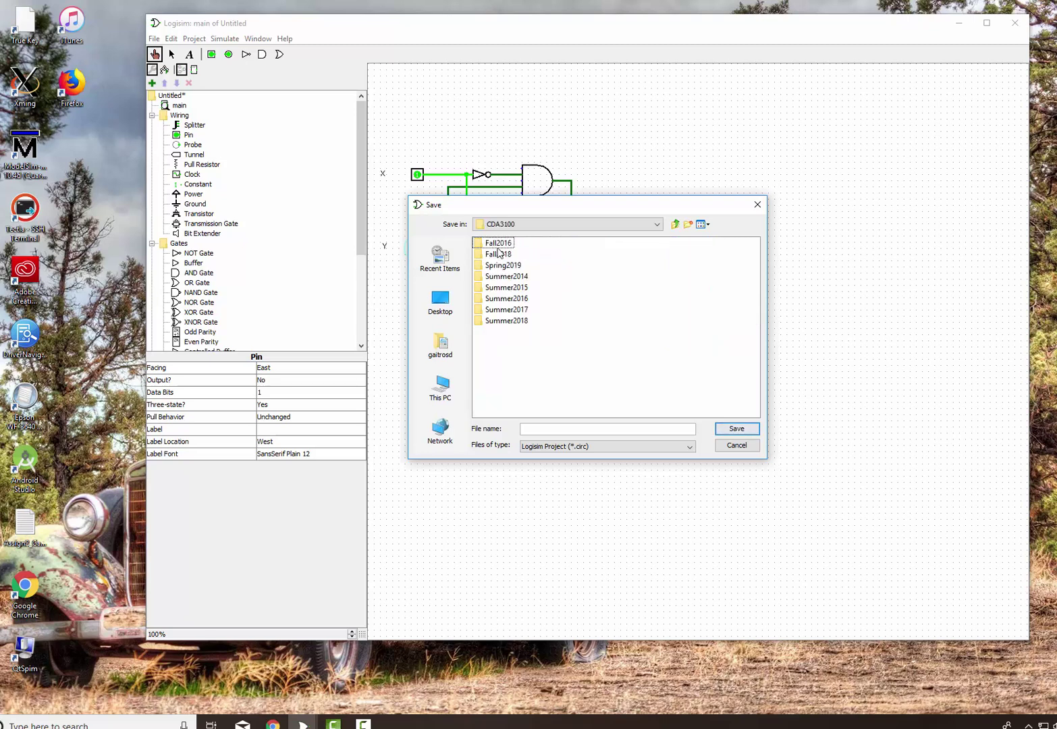
double_click(510, 266)
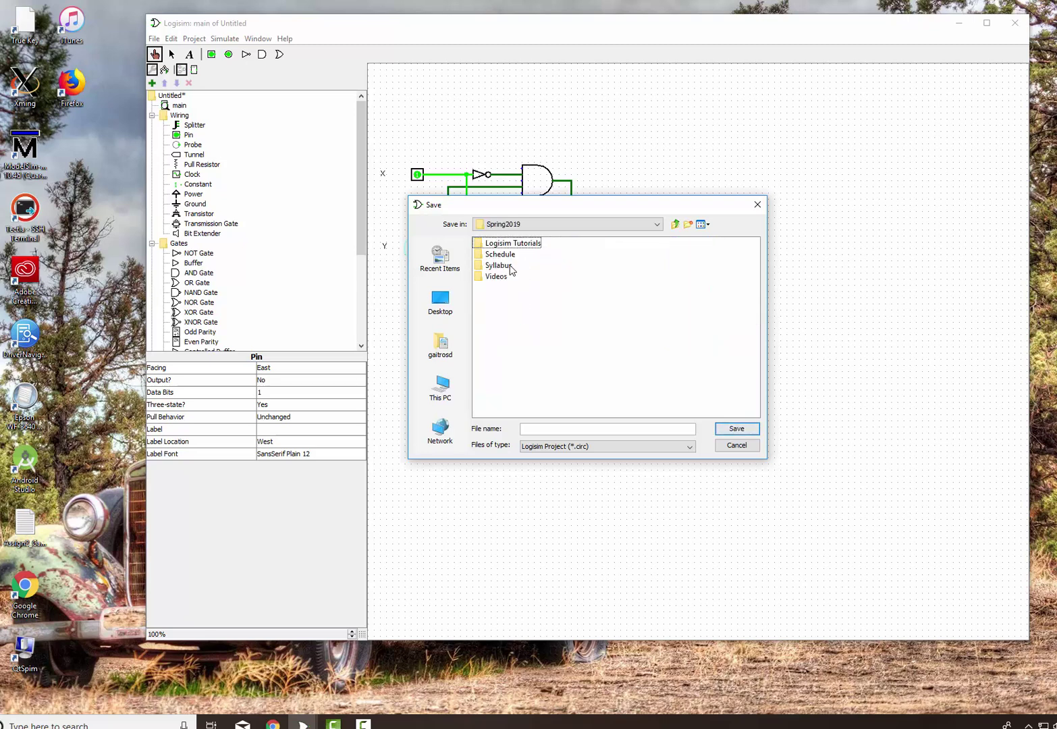
Step: Create a new folder named LogisimCircuits inside Spring2019
right_click(494, 305)
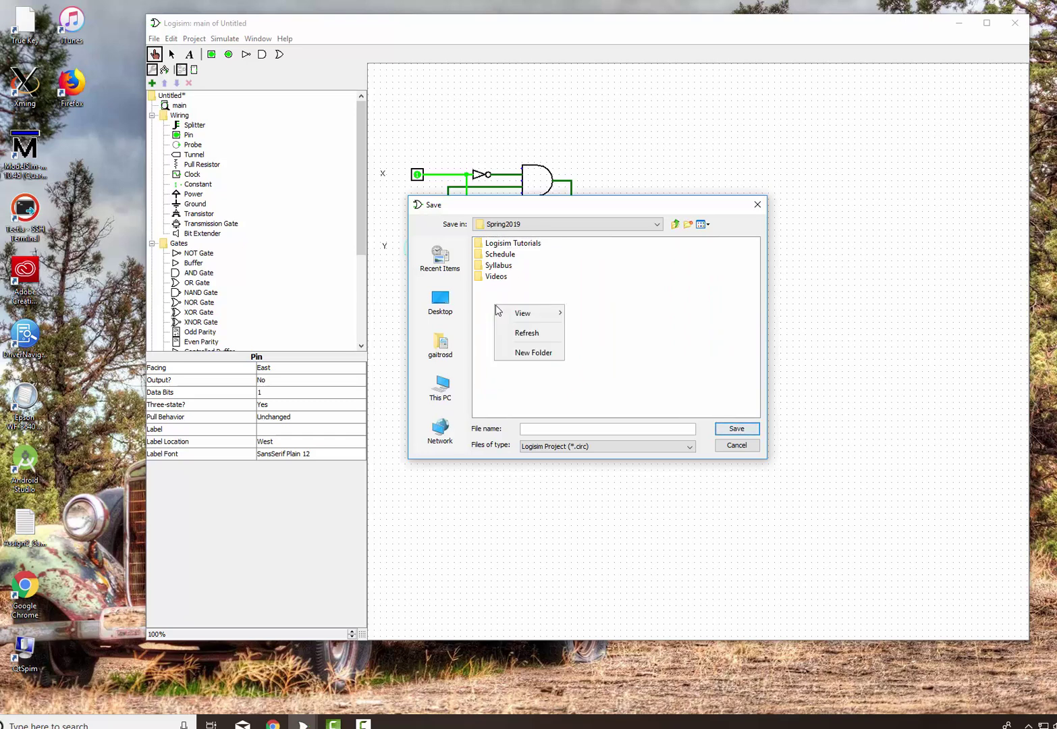
mouse_move(507, 317)
left_click(521, 352)
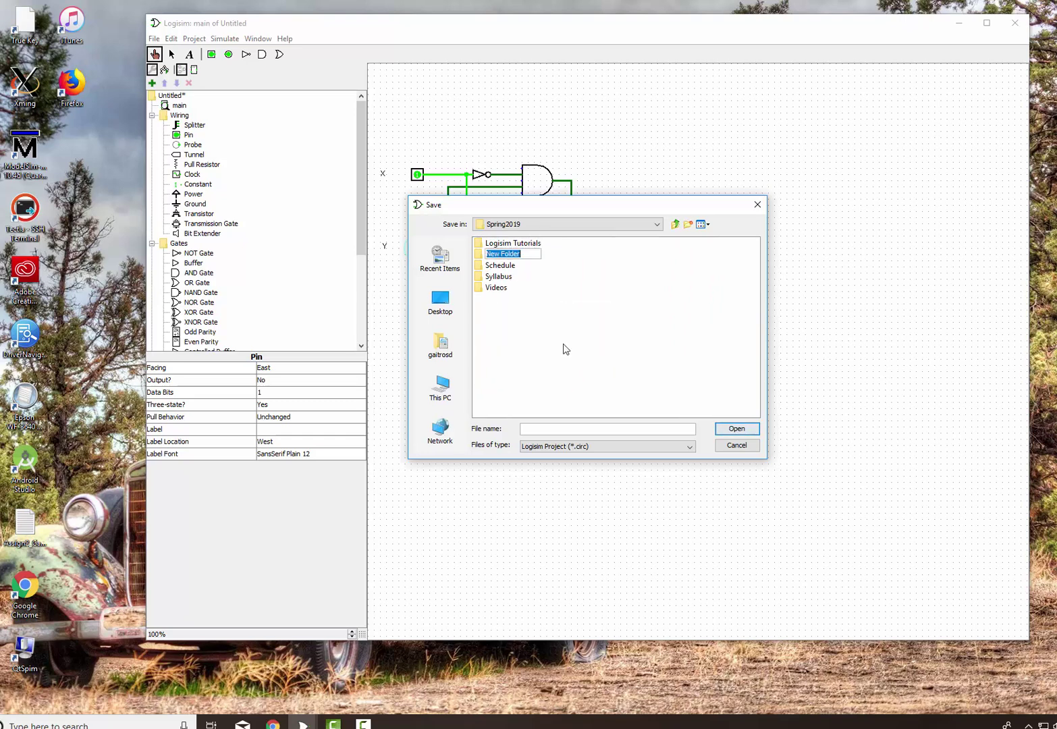
type("LogisimCircuits")
key("Return")
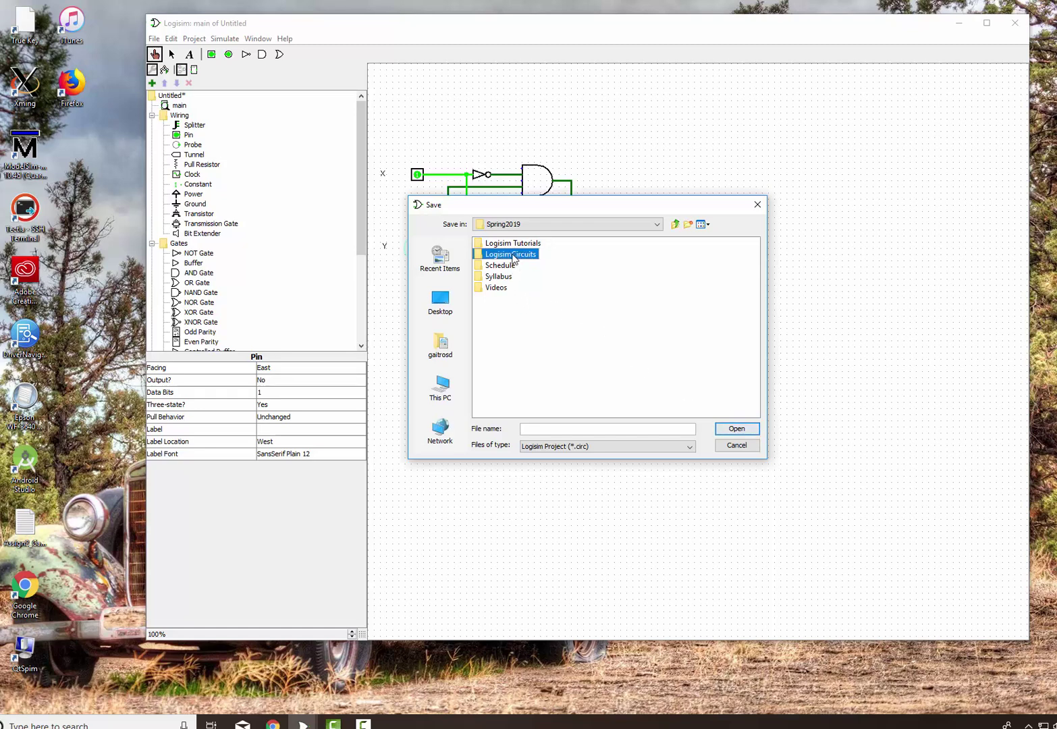
Step: Open LogisimCircuits and save the circuit there with the file name XOR
left_click(491, 292)
left_click(495, 253)
left_click(499, 266)
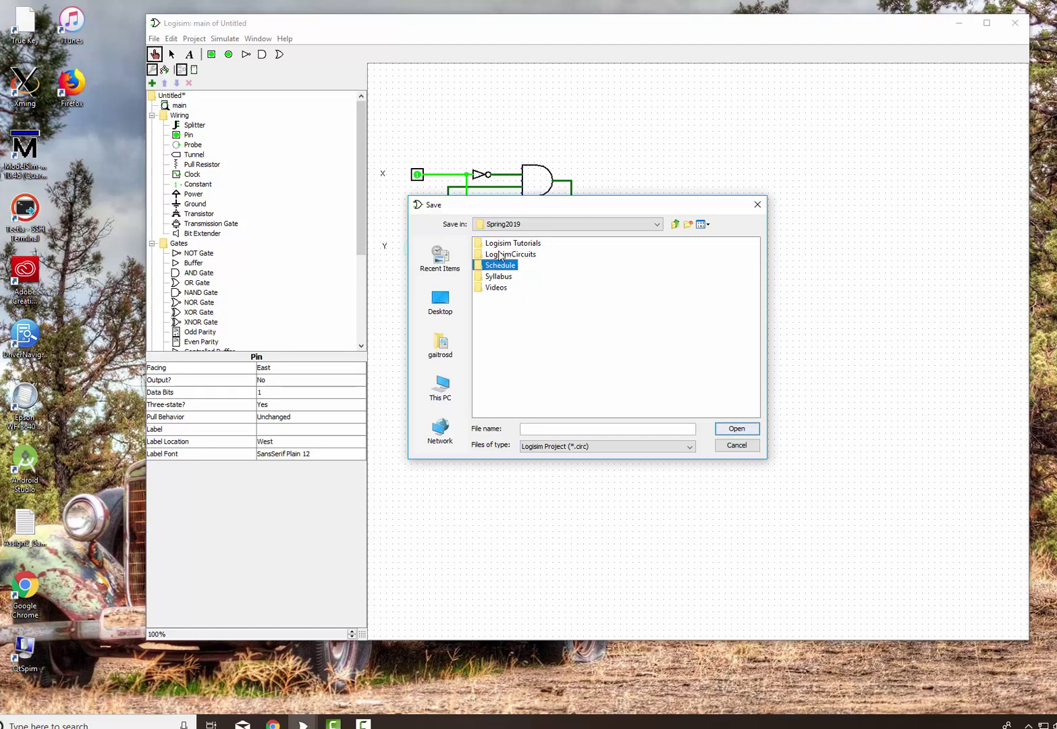
left_click_drag(486, 254, 500, 253)
left_click(498, 267)
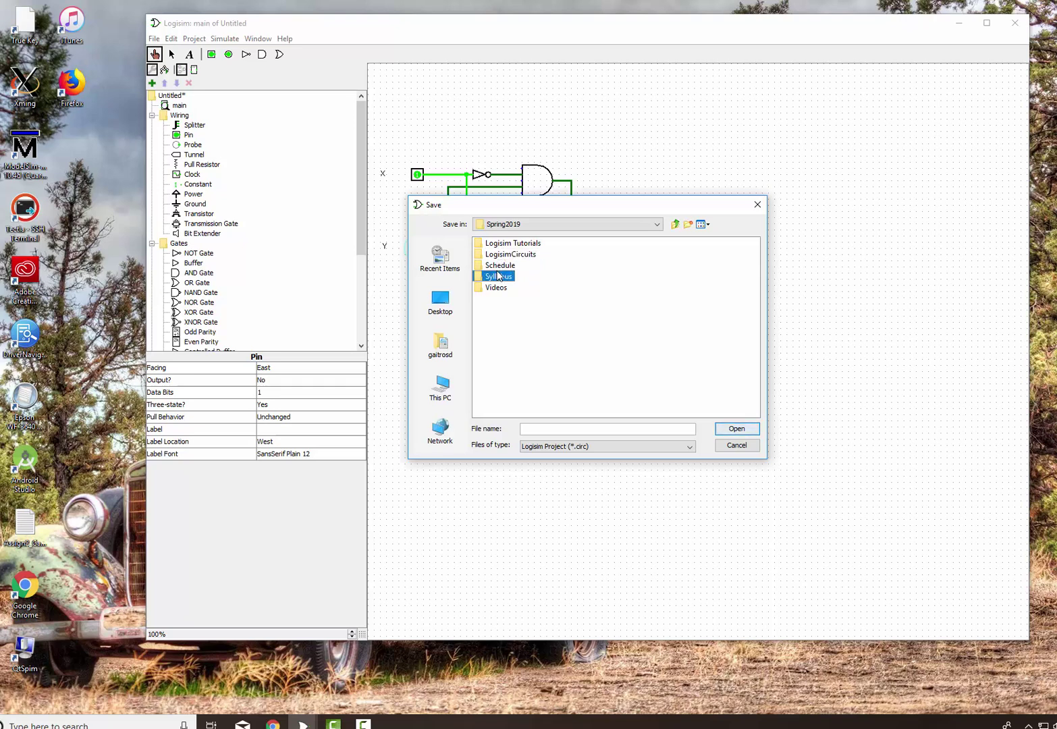
left_click(501, 257)
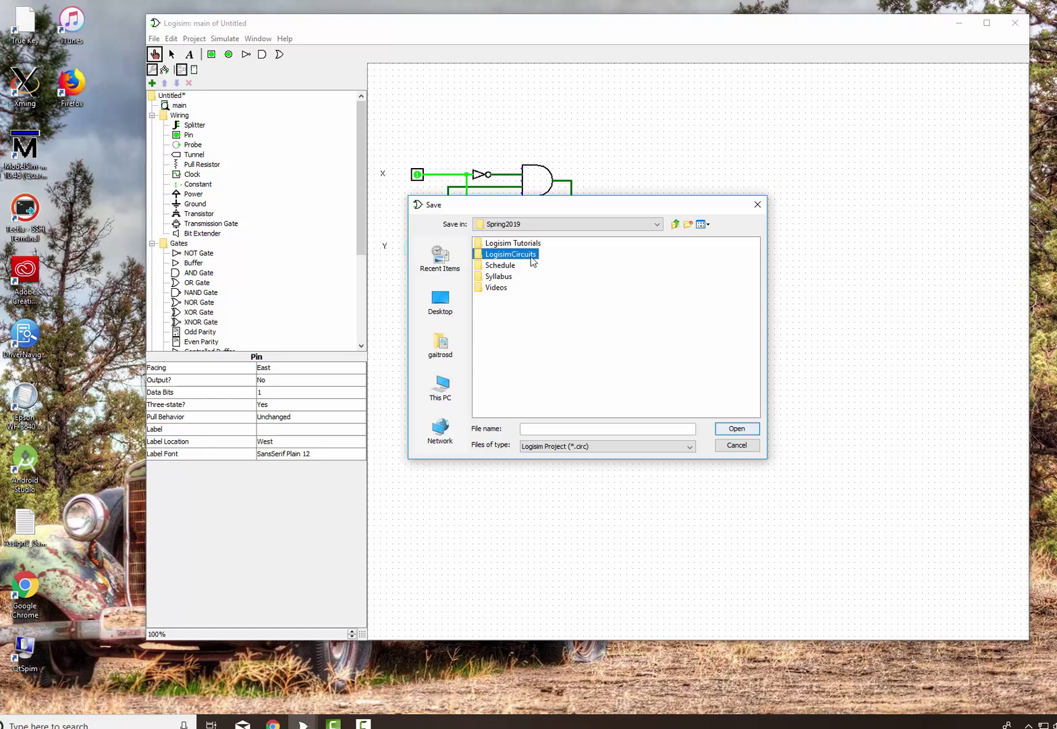
double_click(533, 257)
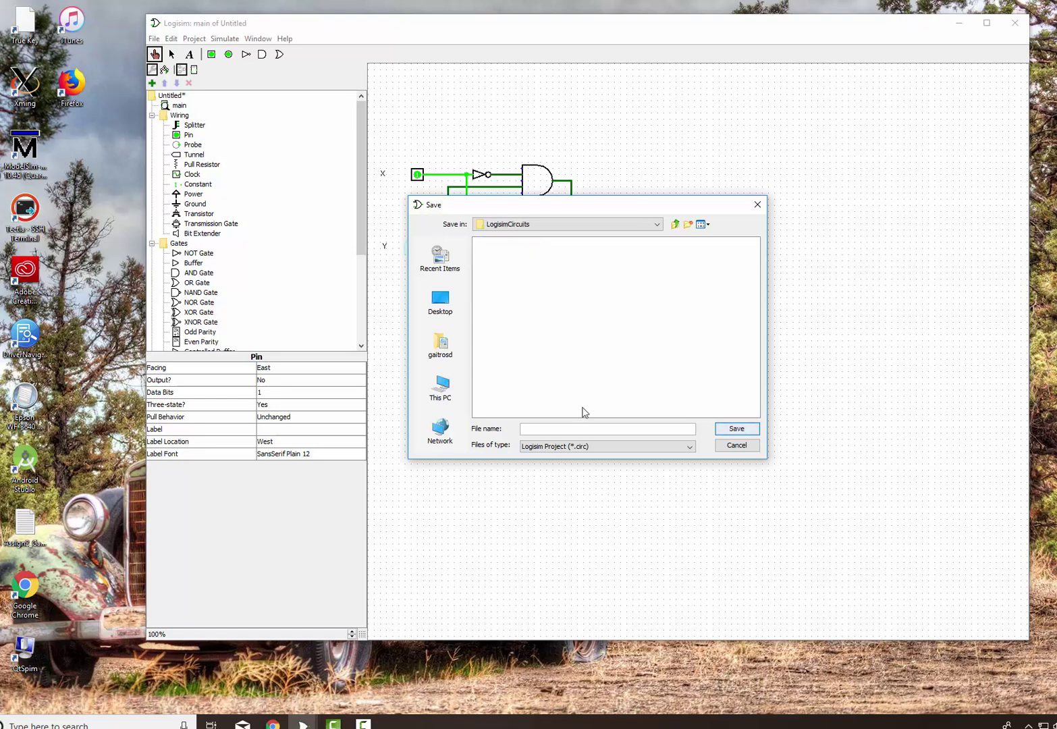
left_click(585, 427)
type("XOR")
left_click(748, 429)
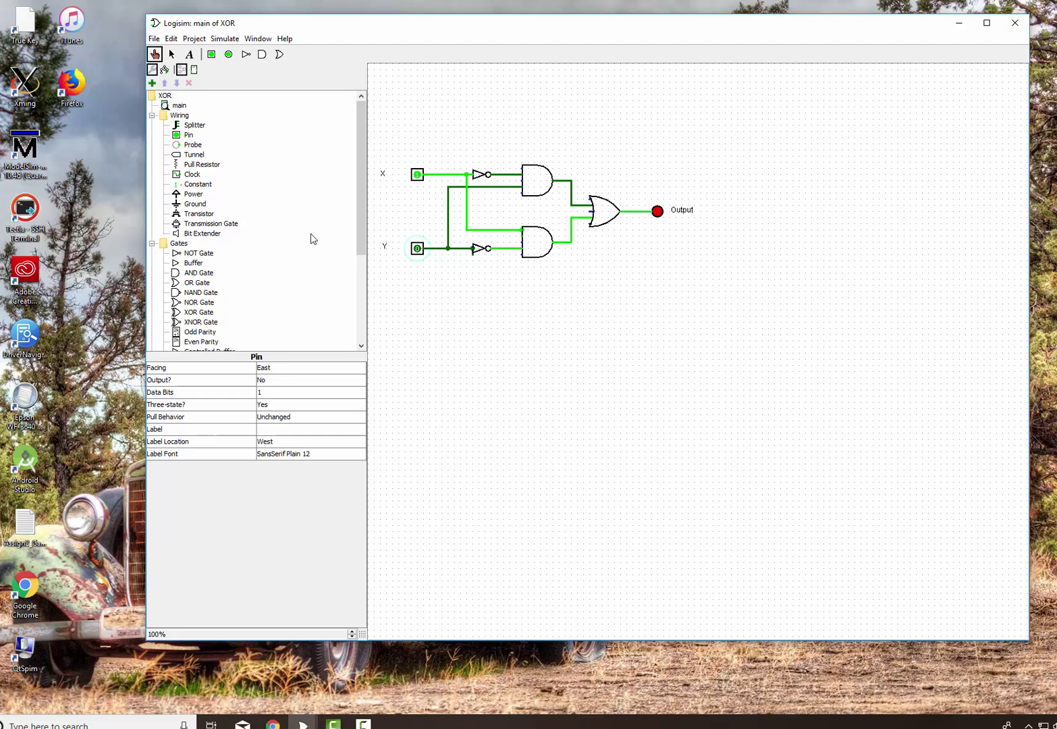
left_click_drag(357, 207, 364, 301)
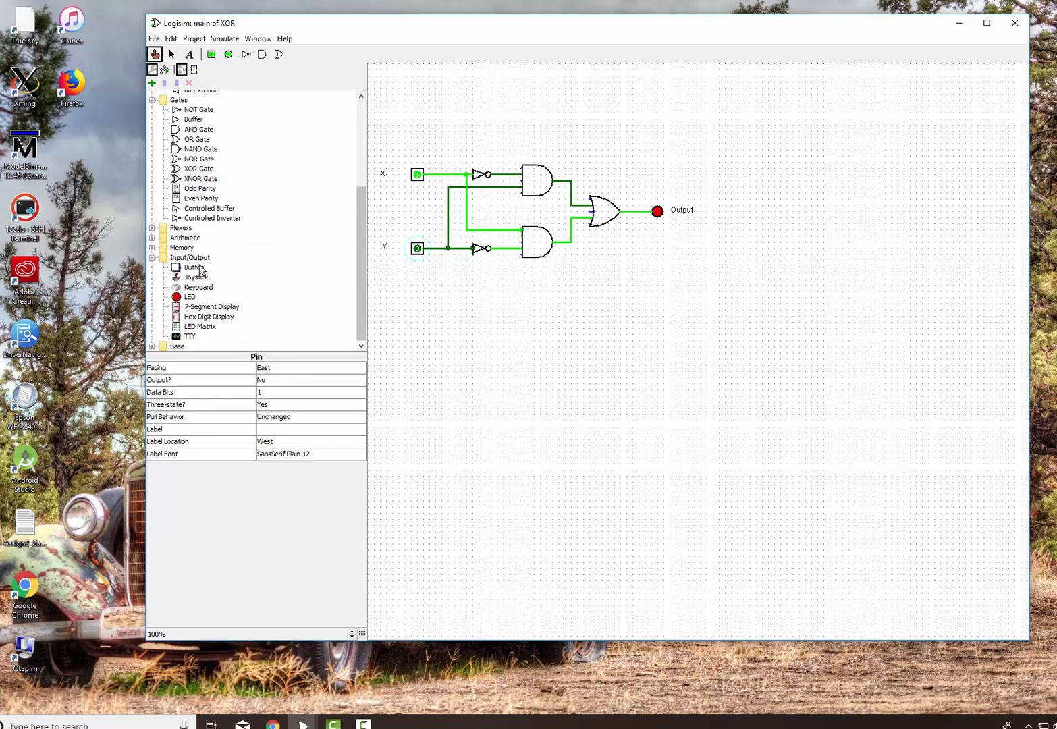